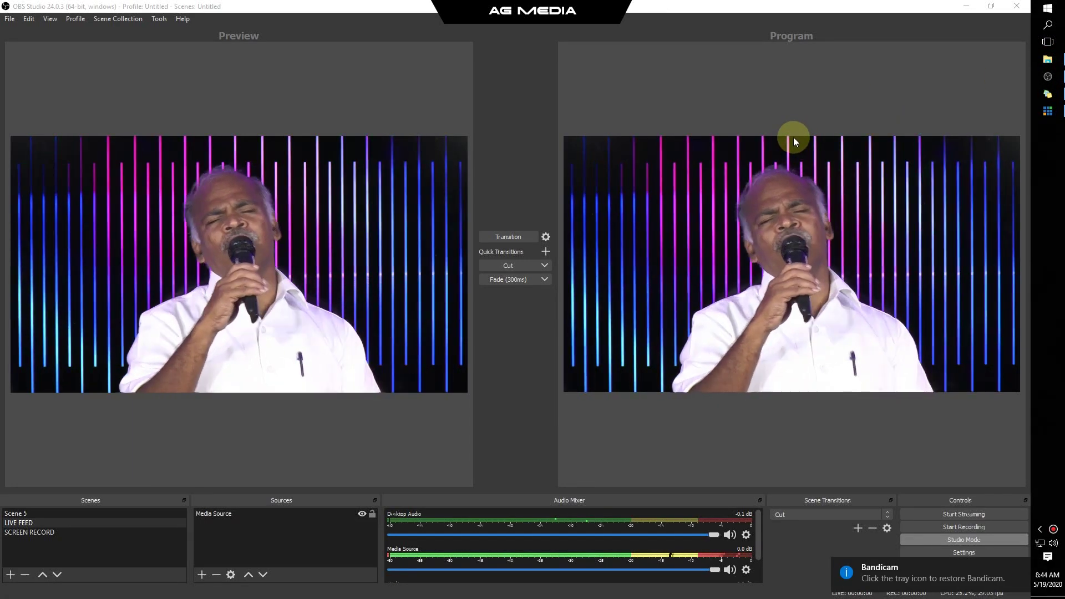
# Step: Shrink the OBS Studio window, open EasyWorship 2009, and send the song "Aarathanai aarathanai" live with the live output switched on
pyautogui.moveTo(364, 7); pyautogui.dragTo(615, 48)
pyautogui.doubleClick(33, 72)
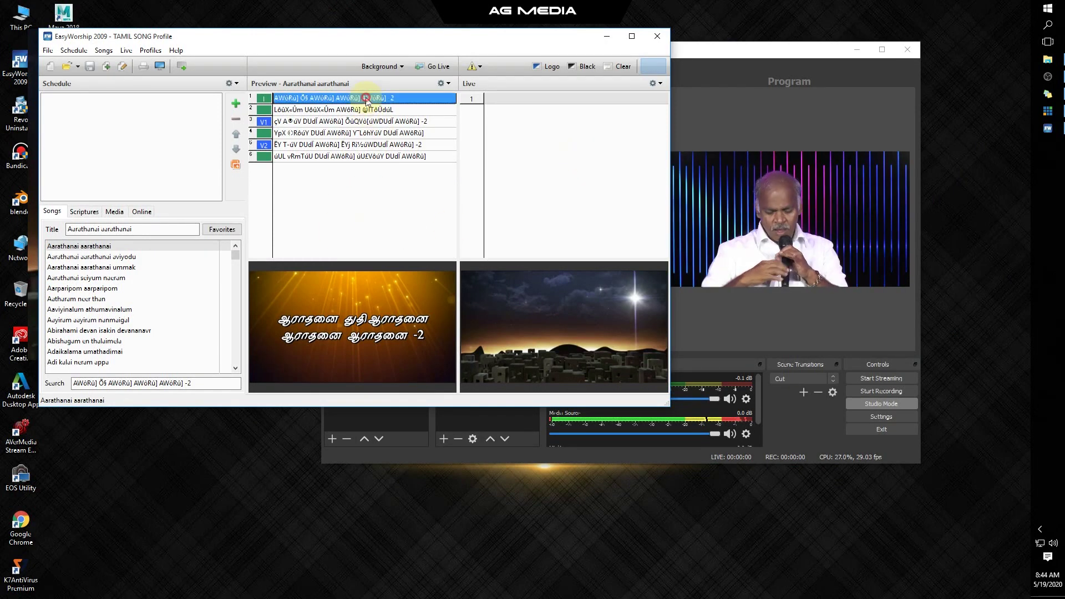
pyautogui.click(441, 67)
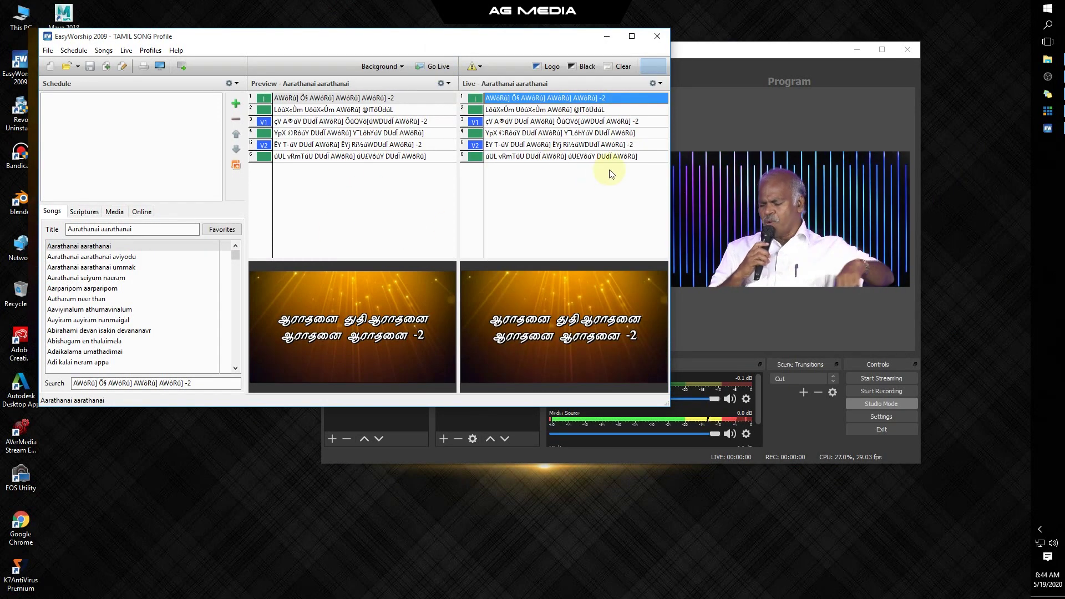
pyautogui.click(655, 67)
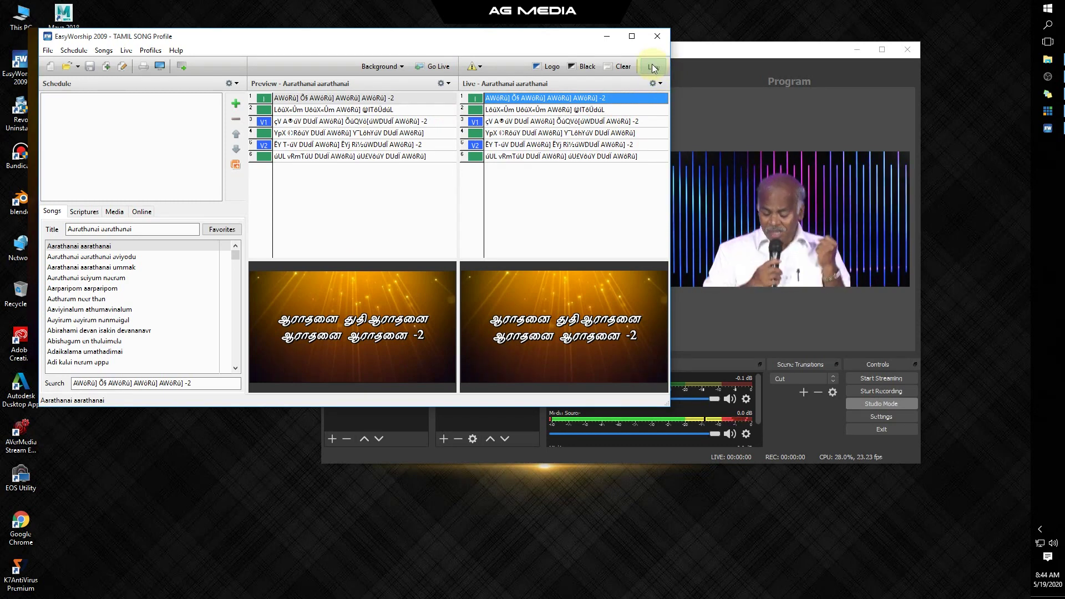
pyautogui.click(654, 68)
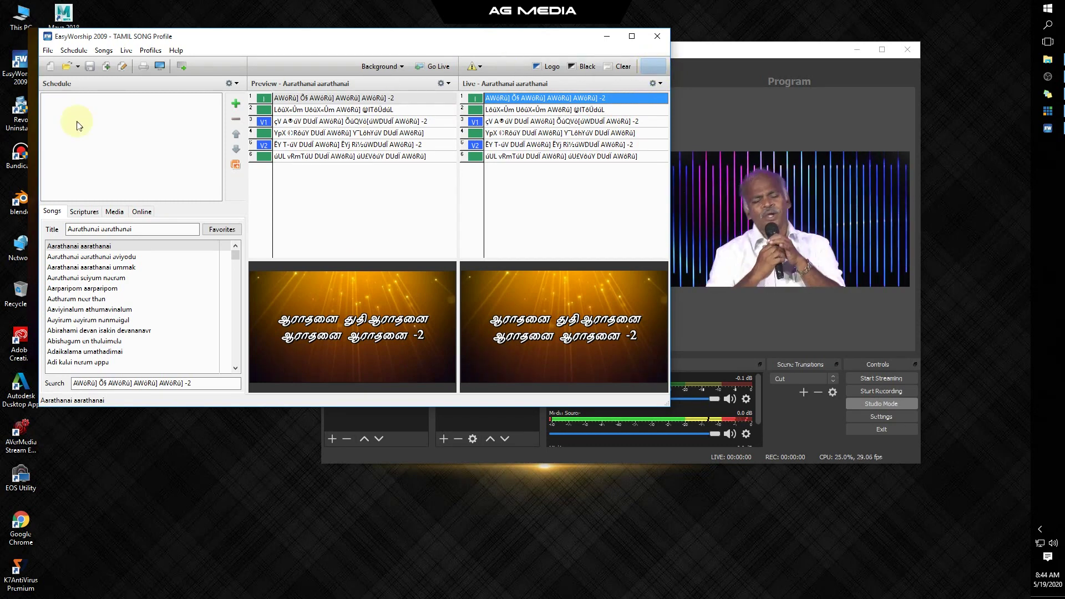
# Step: Set the output monitor to Primary Monitor in the EasyWorship general options
pyautogui.click(159, 67)
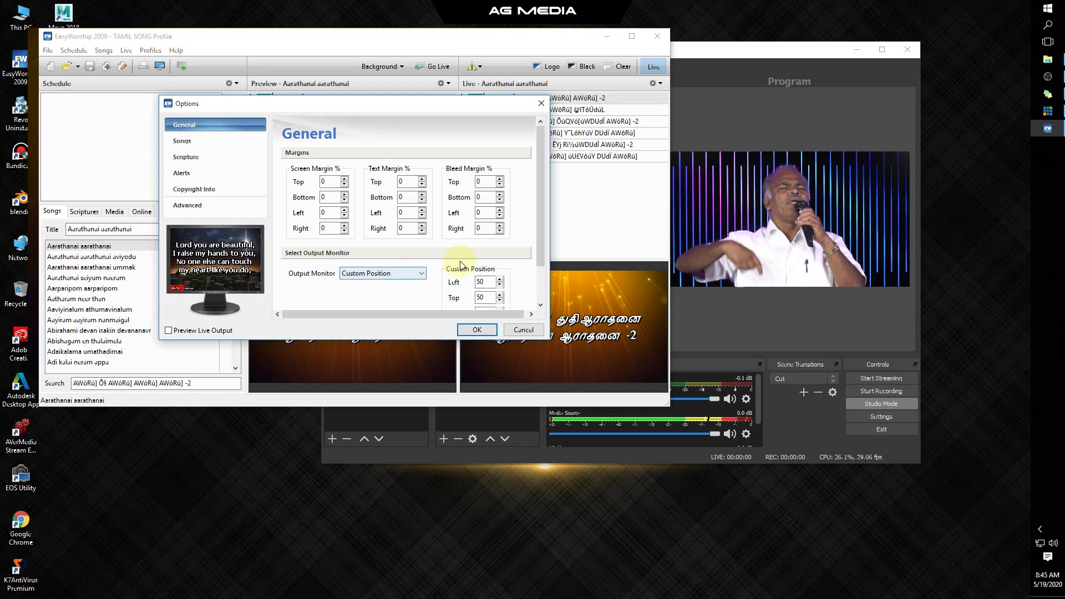
pyautogui.click(367, 281)
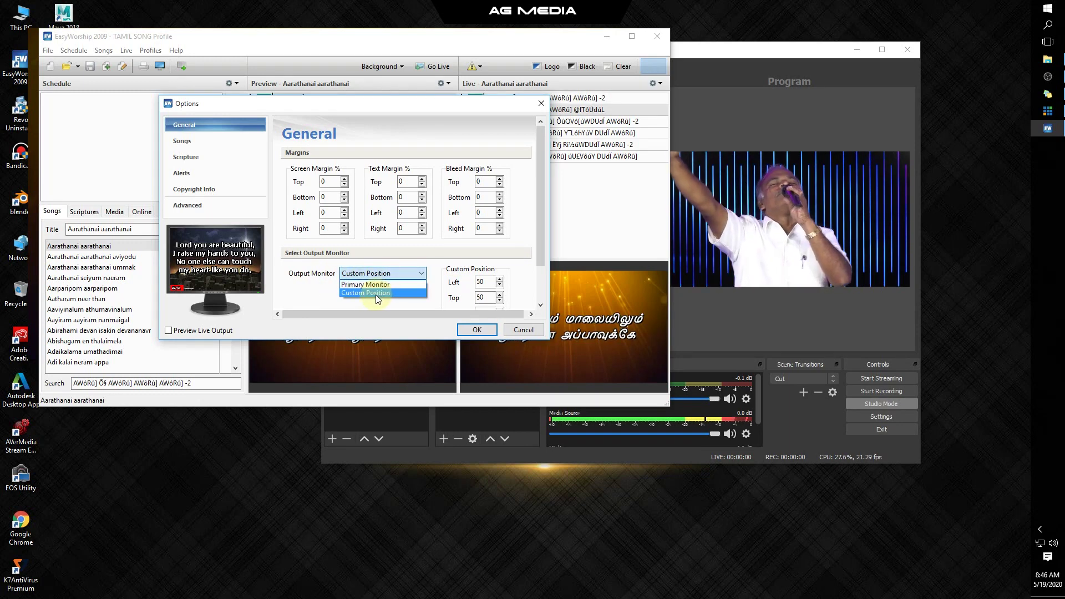
pyautogui.click(415, 284)
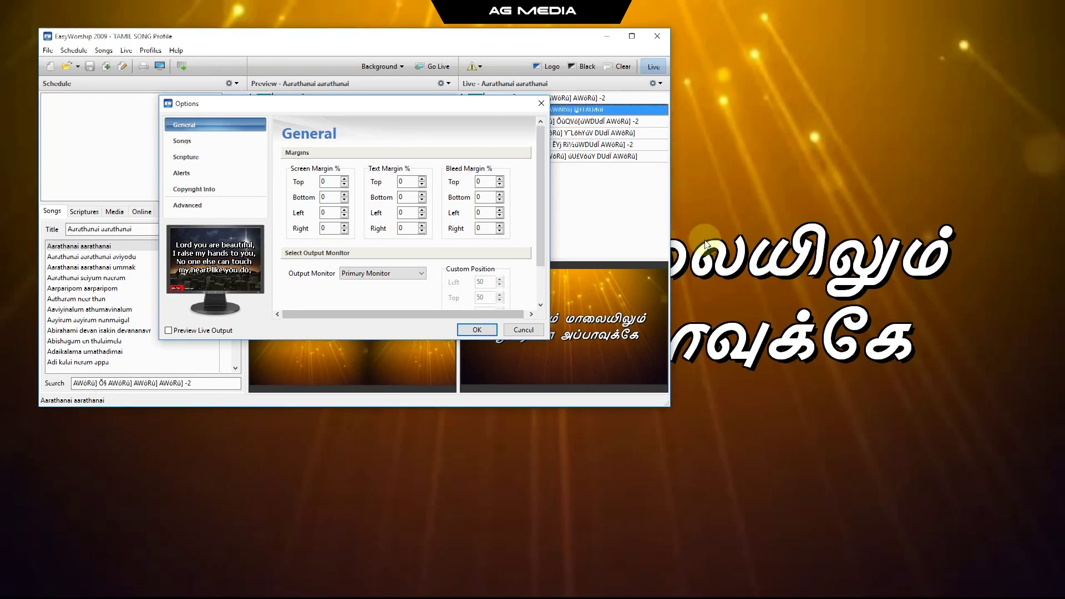
pyautogui.press('Return')
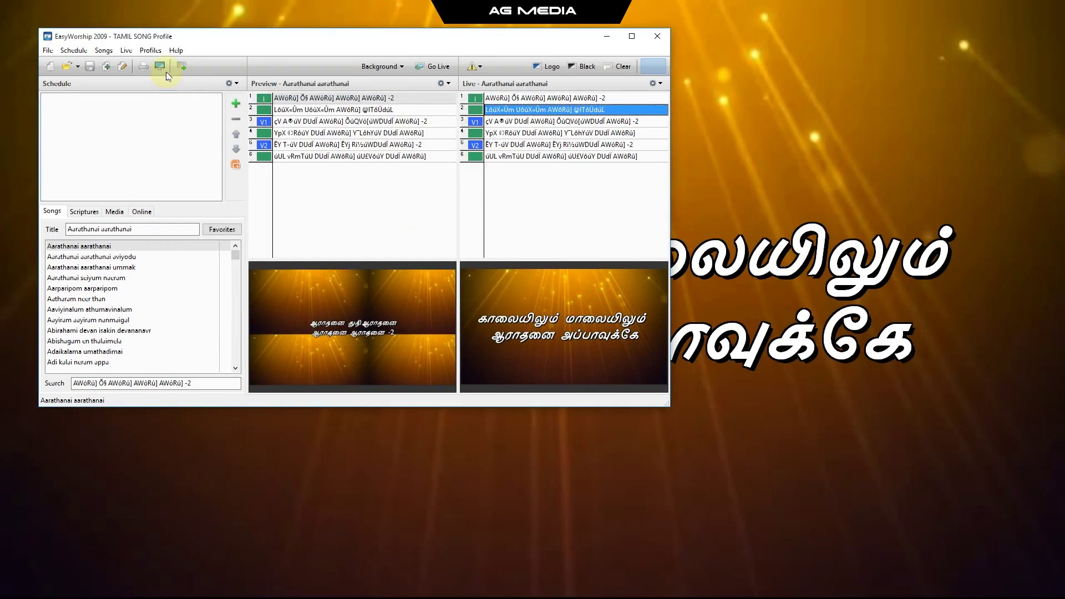
# Step: Set the output monitor back to Custom Position in the general options and shift the EasyWorship window slightly
pyautogui.click(386, 277)
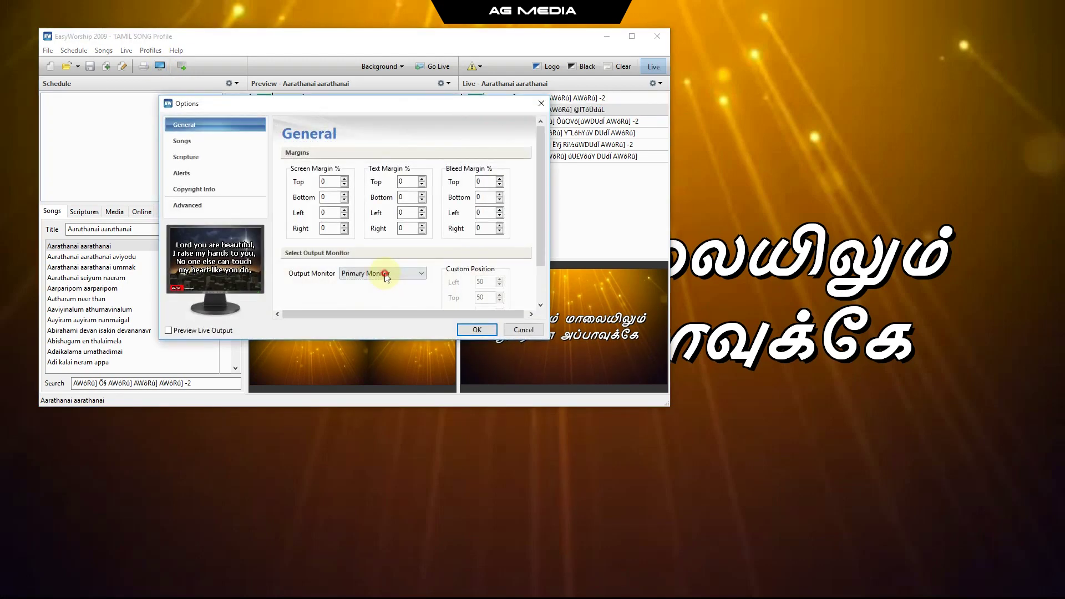
pyautogui.scroll(-2, 536, 238)
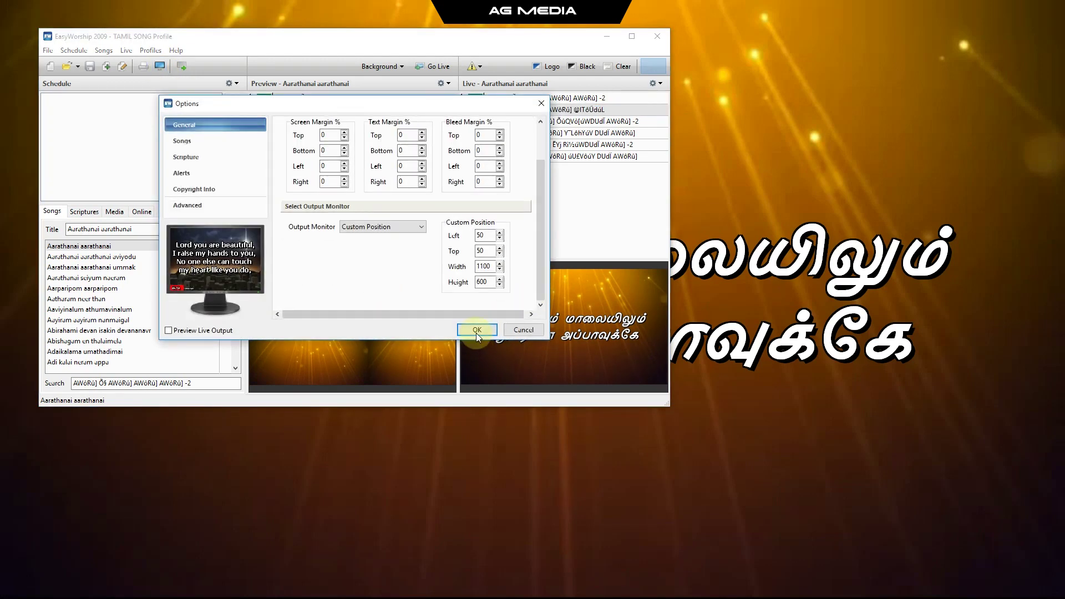
pyautogui.click(476, 330)
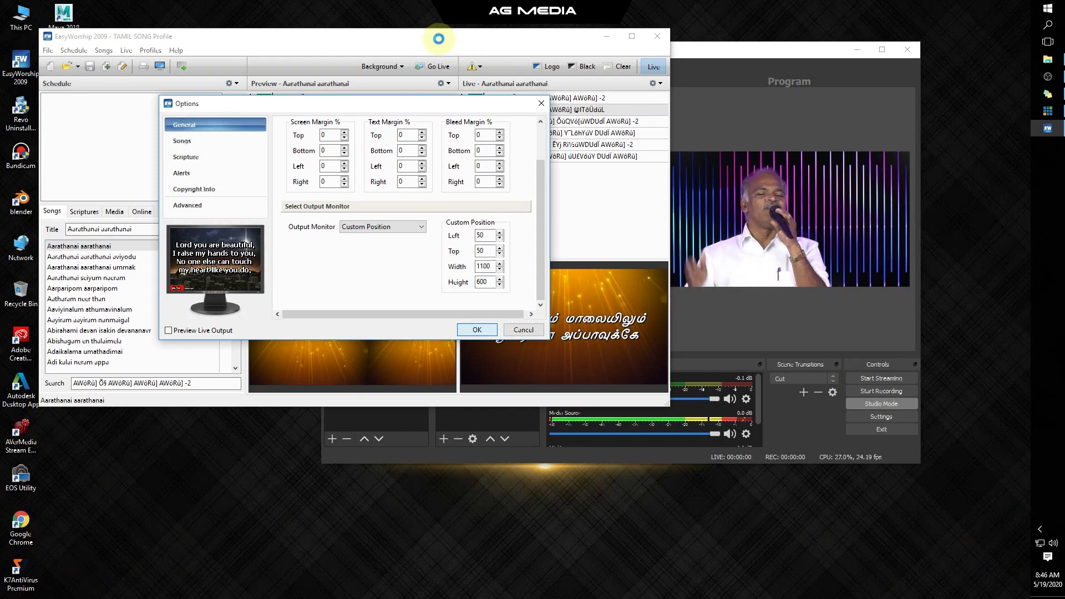
pyautogui.moveTo(433, 34); pyautogui.dragTo(417, 50)
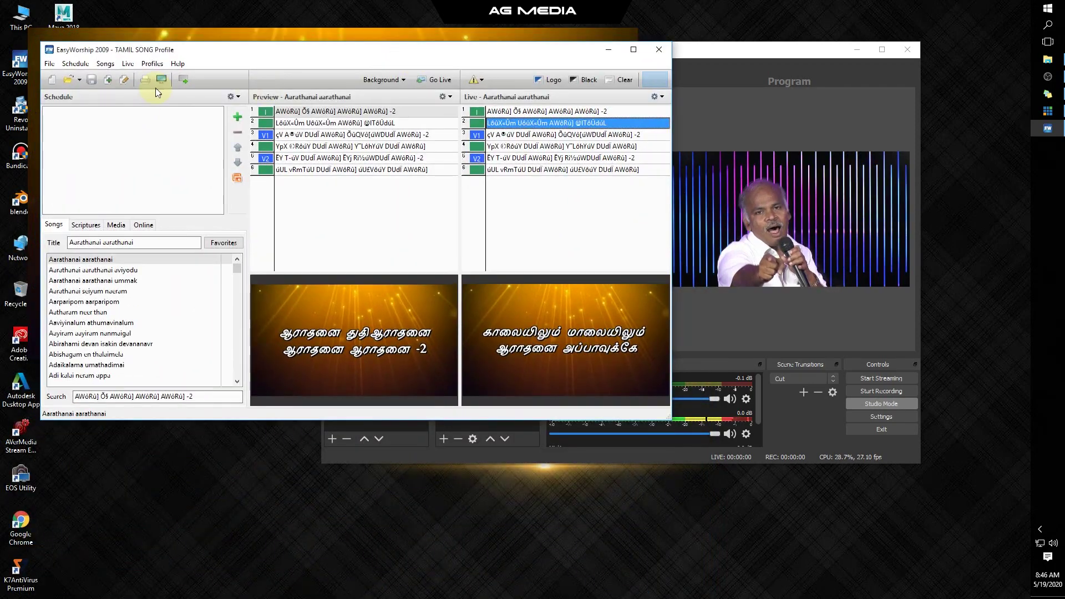
# Step: Reopen the general options, keep Custom Position as the output monitor and review its position and size values
pyautogui.press('F10')
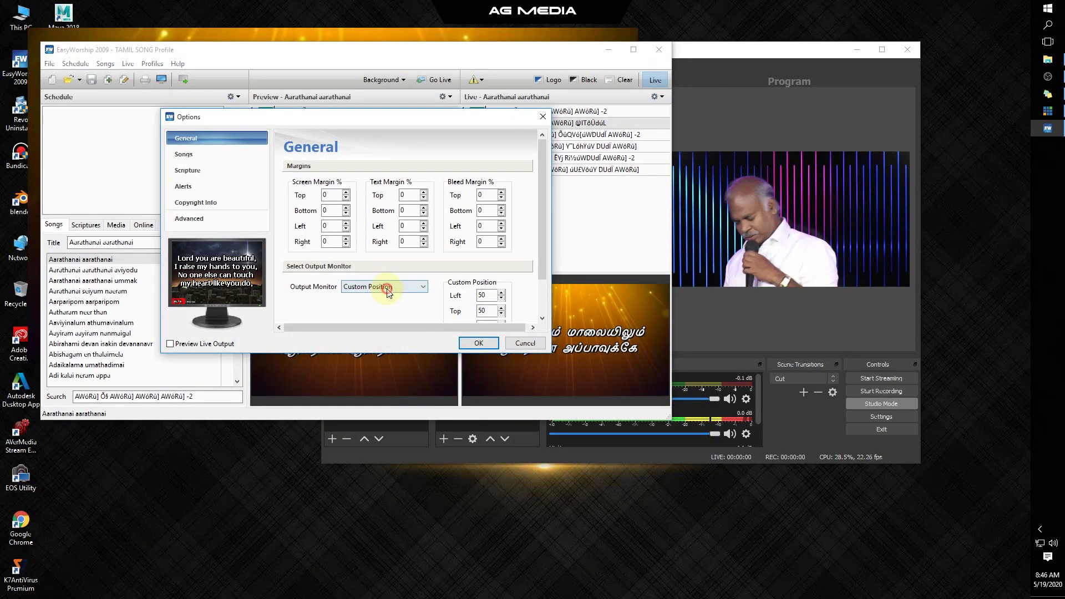
pyautogui.click(382, 287)
pyautogui.click(382, 319)
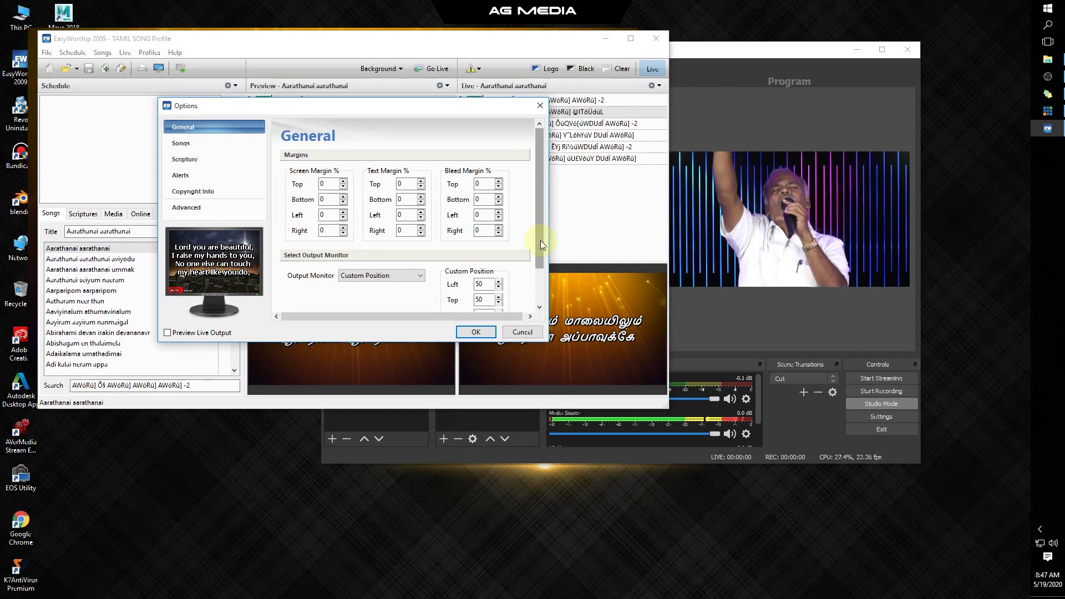
pyautogui.moveTo(542, 245); pyautogui.dragTo(485, 280)
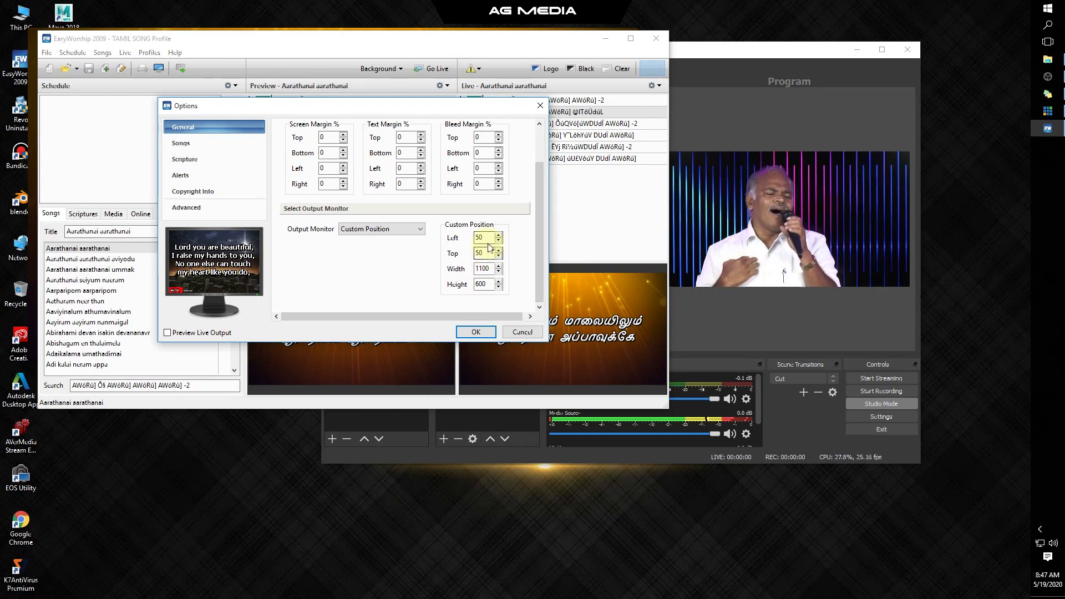
pyautogui.click(478, 332)
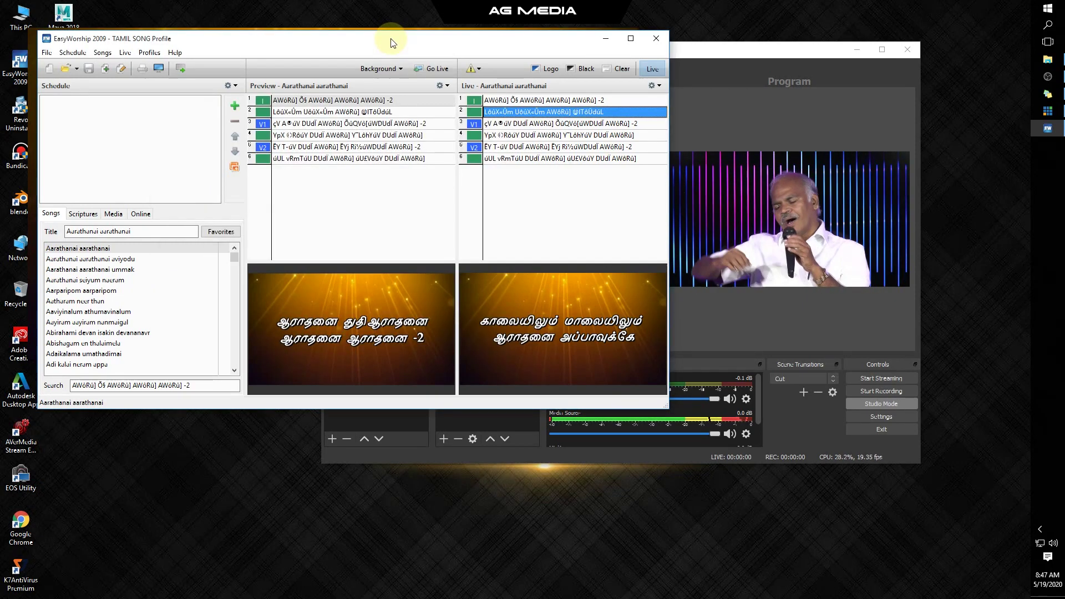
# Step: Move the EasyWorship window down to uncover the live output and cycle the live song through its slides, ending on V2
pyautogui.moveTo(391, 39); pyautogui.dragTo(363, 307)
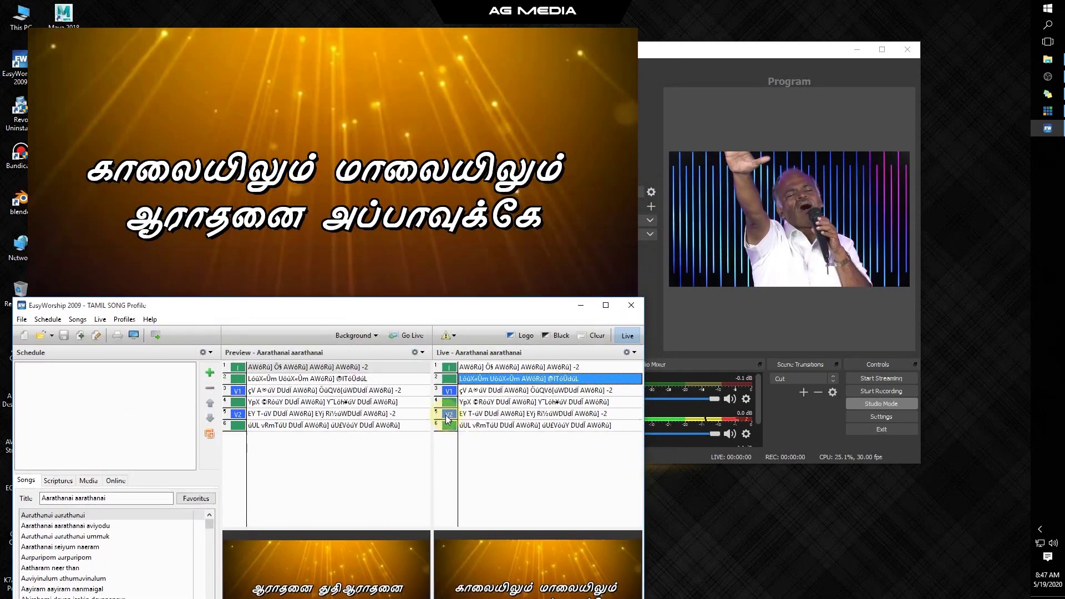
pyautogui.click(476, 415)
pyautogui.click(484, 402)
pyautogui.click(488, 367)
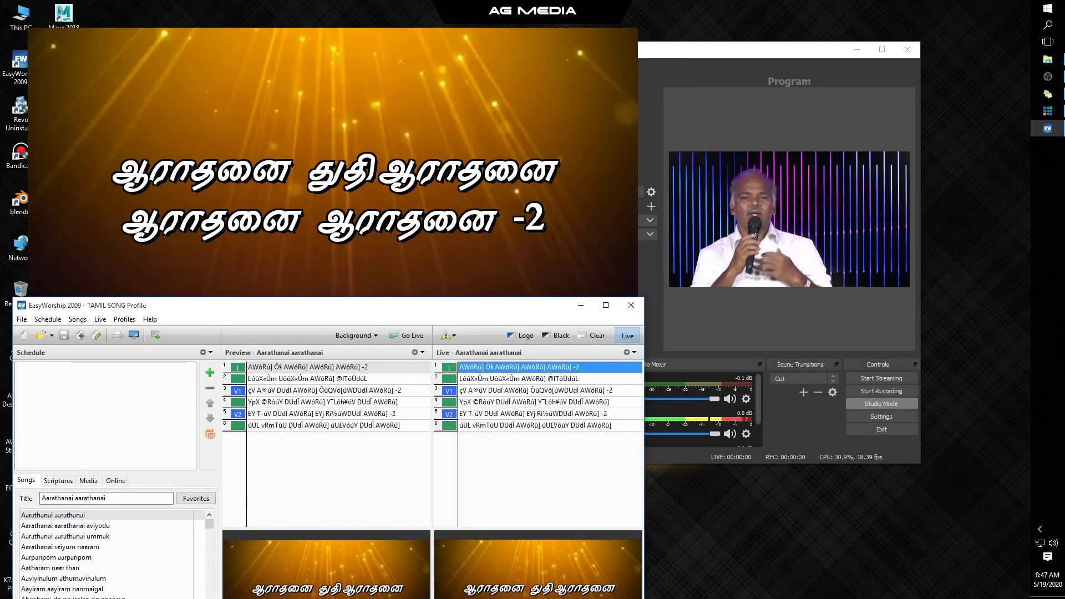
pyautogui.click(488, 390)
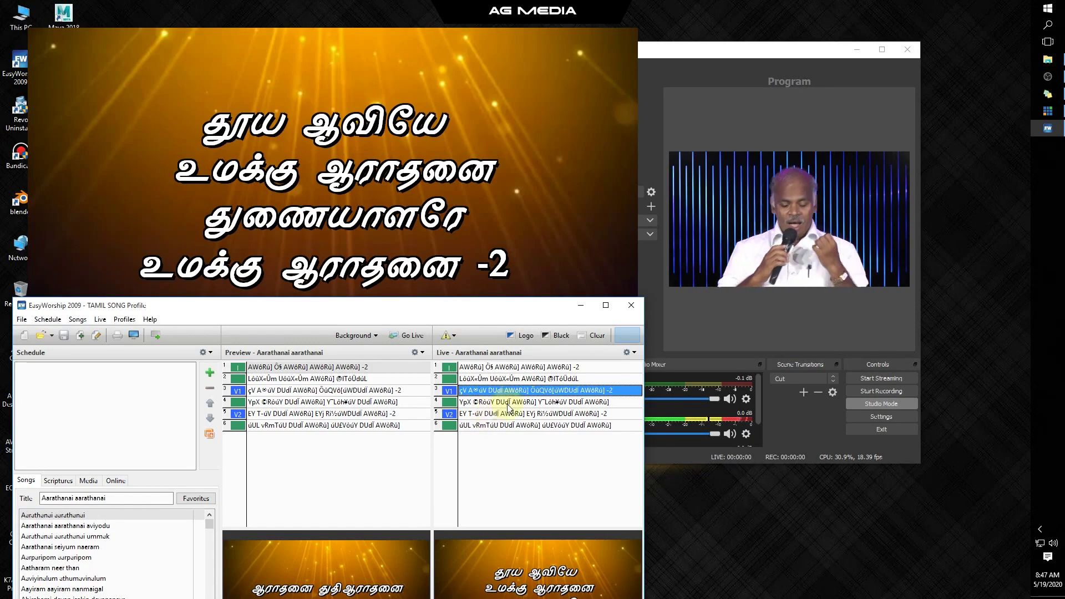
pyautogui.click(477, 413)
# Step: Move the EasyWorship window back up, switch to OBS Studio, maximize it and check the LIVE FEED scene
pyautogui.moveTo(476, 308); pyautogui.dragTo(513, 42)
pyautogui.click(820, 69)
pyautogui.click(883, 50)
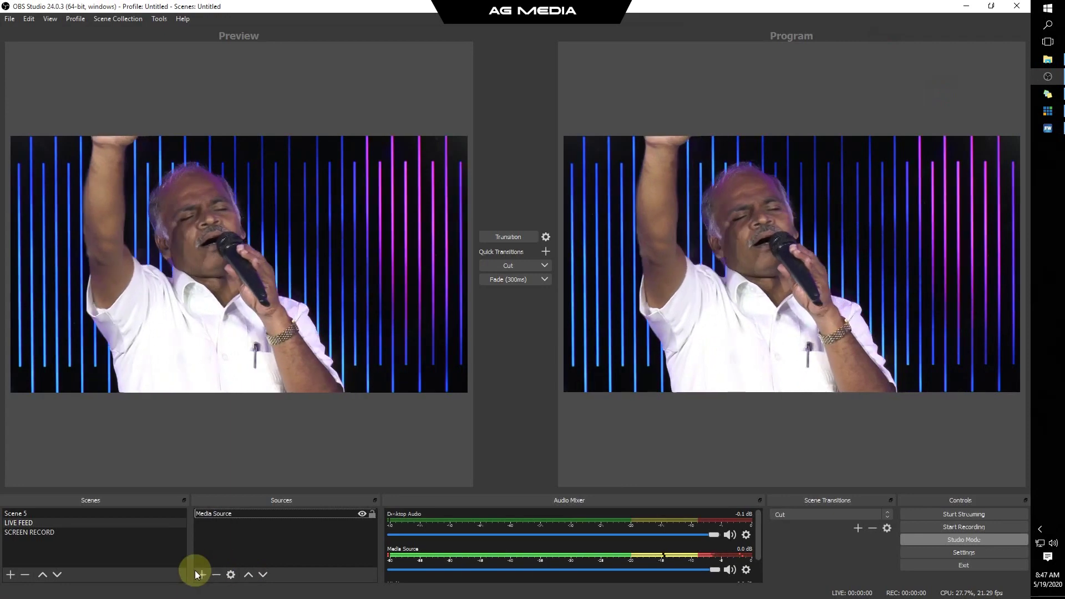
pyautogui.click(65, 524)
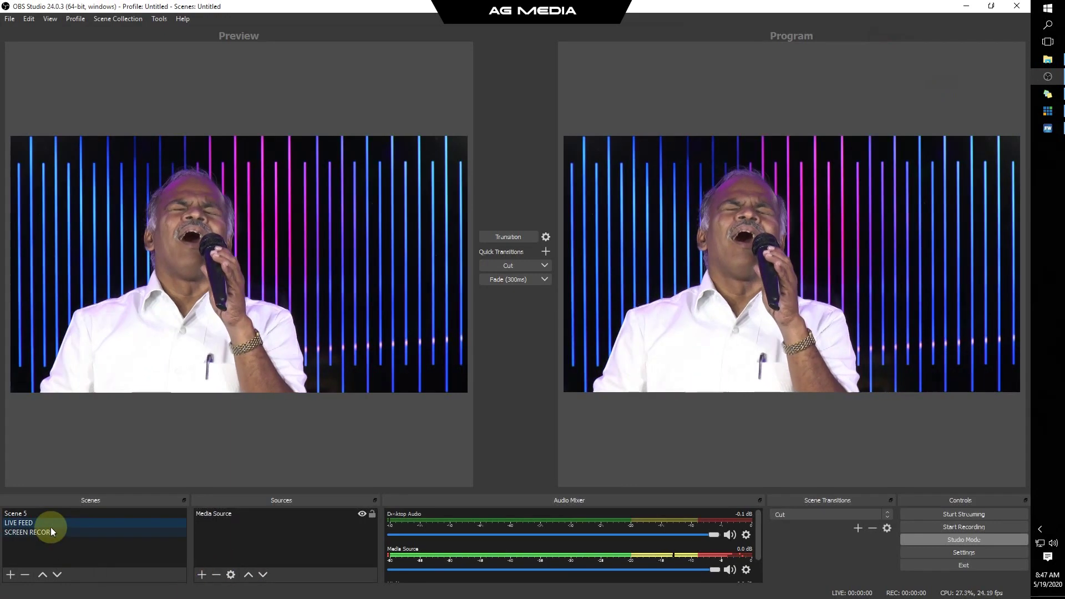
pyautogui.click(310, 252)
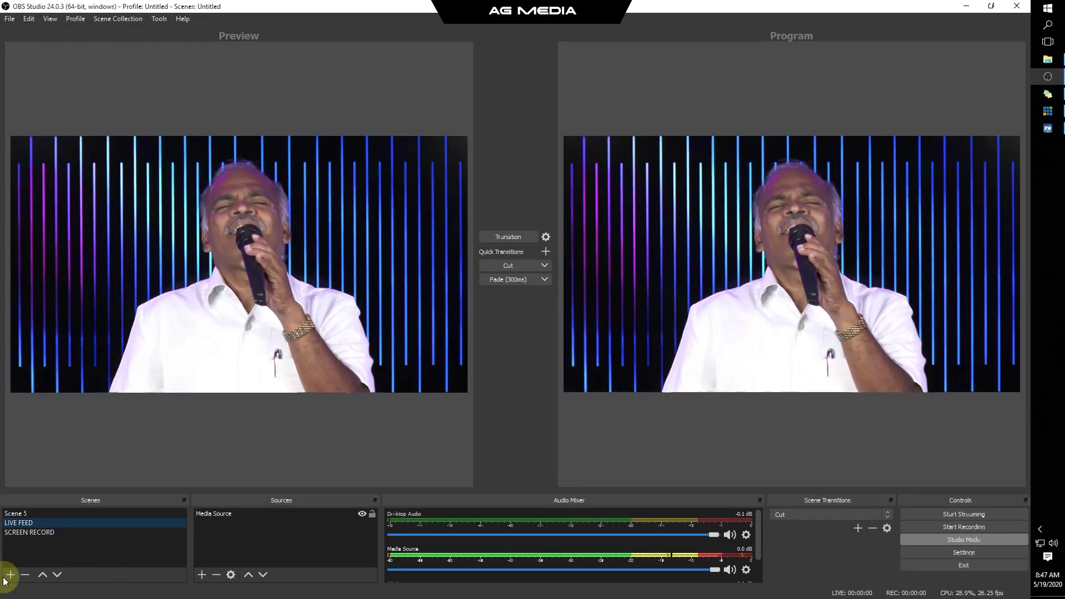
# Step: Add a new scene named "lyrics" in OBS Studio
pyautogui.click(10, 574)
pyautogui.write('lyrics')
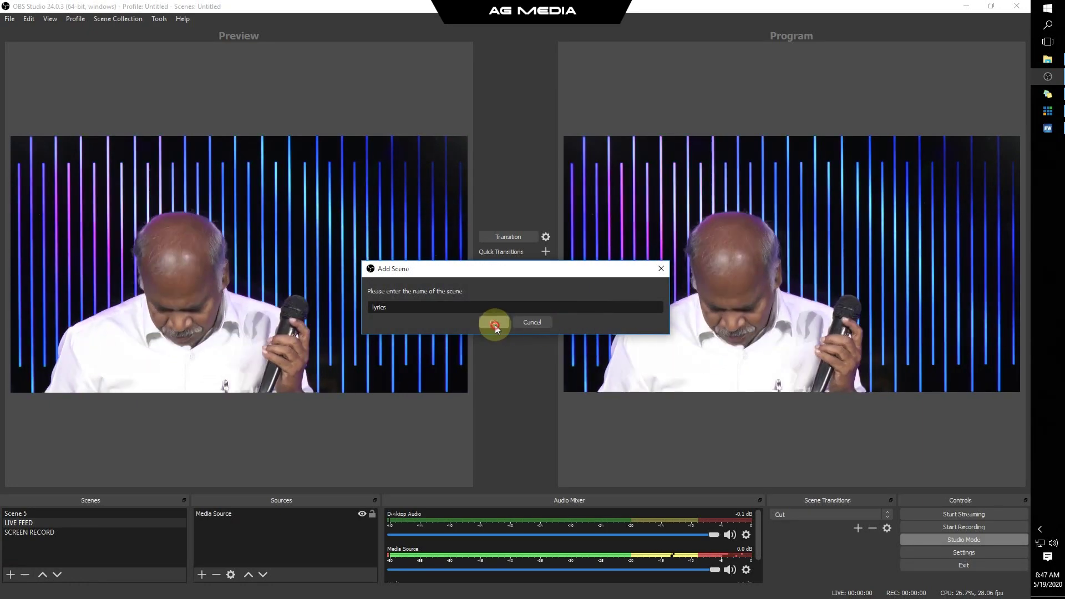
pyautogui.click(494, 323)
# Step: Add a Window Capture source to the lyrics scene that captures the "[EasyWorship.exe]: Live Output" window
pyautogui.click(202, 574)
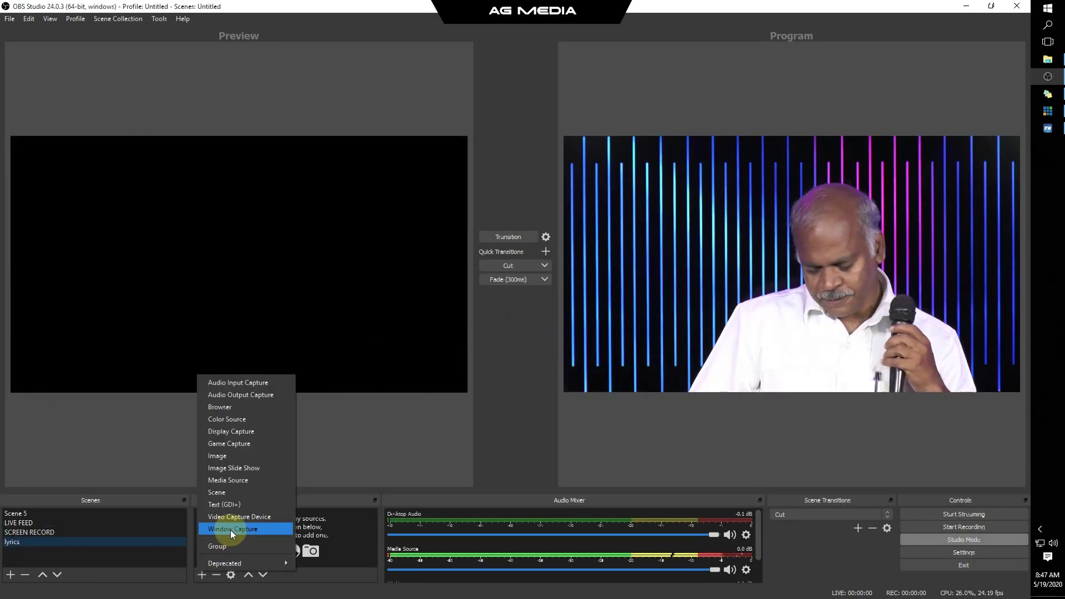
pyautogui.click(230, 530)
pyautogui.click(546, 381)
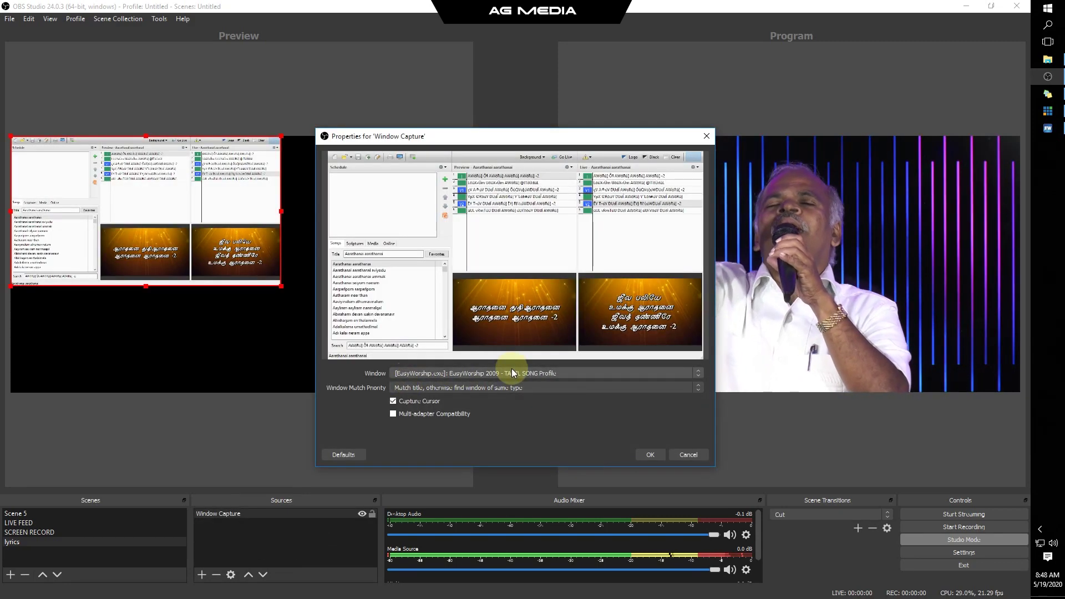
pyautogui.click(512, 371)
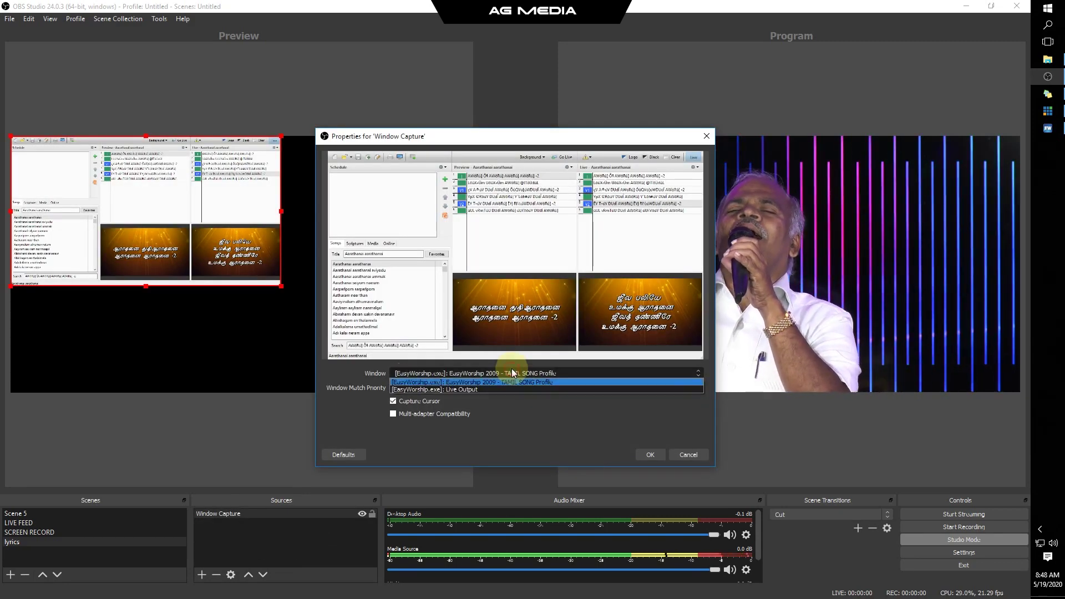
pyautogui.click(474, 388)
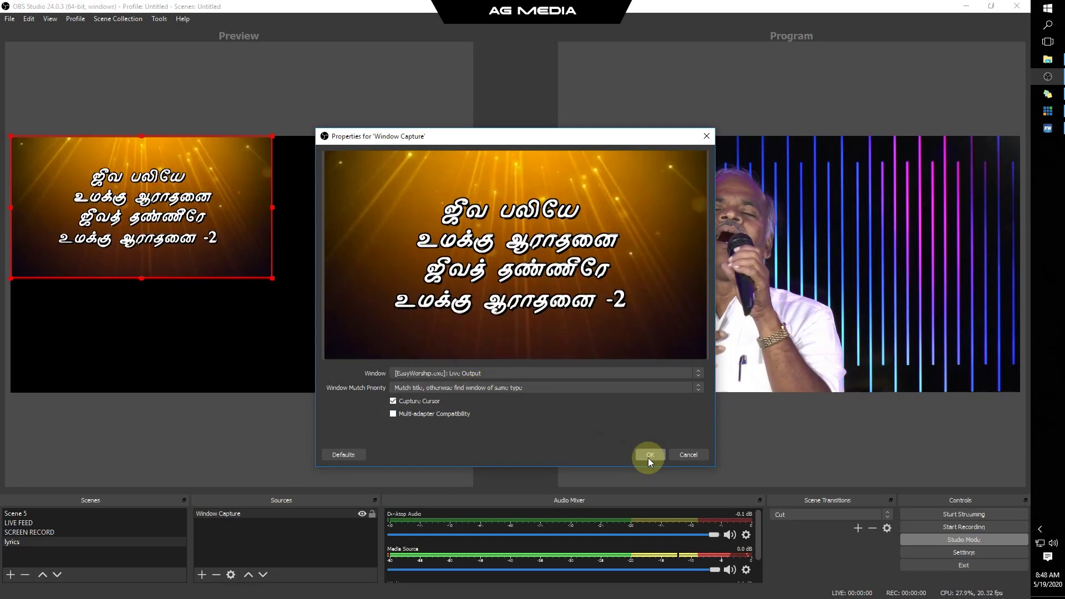
pyautogui.click(650, 456)
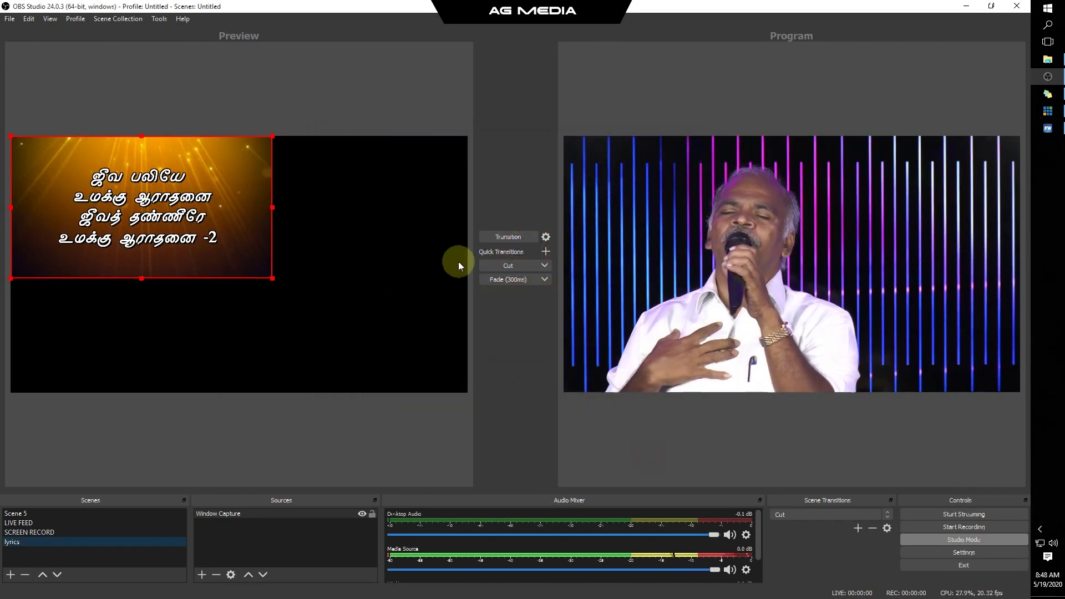
# Step: Check the EasyWorship window briefly, return to OBS Studio and fit the Window Capture source to the whole preview canvas
pyautogui.click(1048, 128)
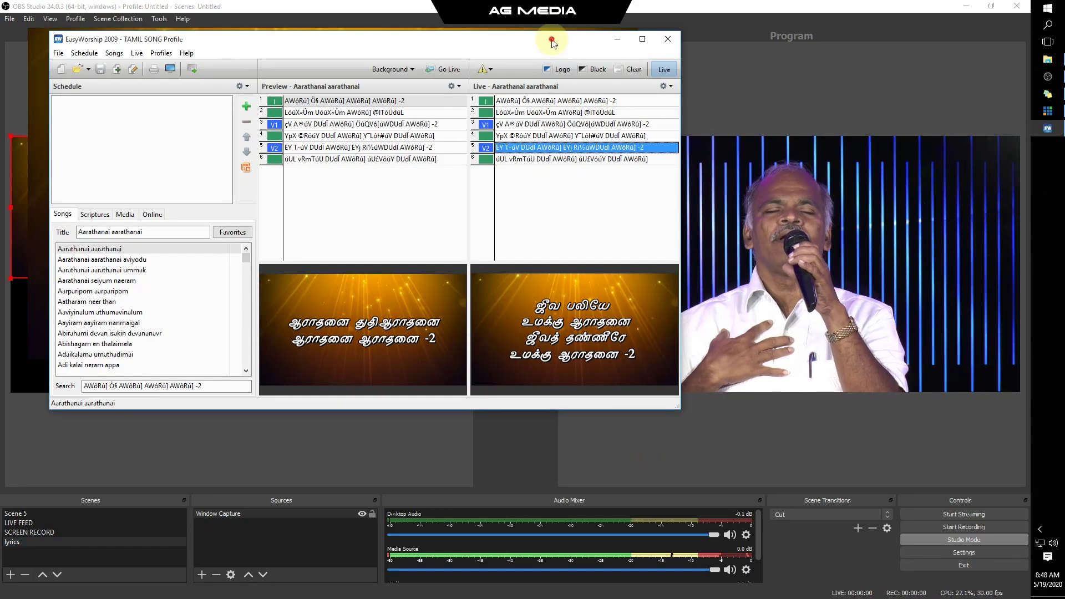
pyautogui.moveTo(553, 43)
pyautogui.mouseDown()
pyautogui.moveTo(558, 265)
pyautogui.moveTo(545, 43)
pyautogui.mouseUp()
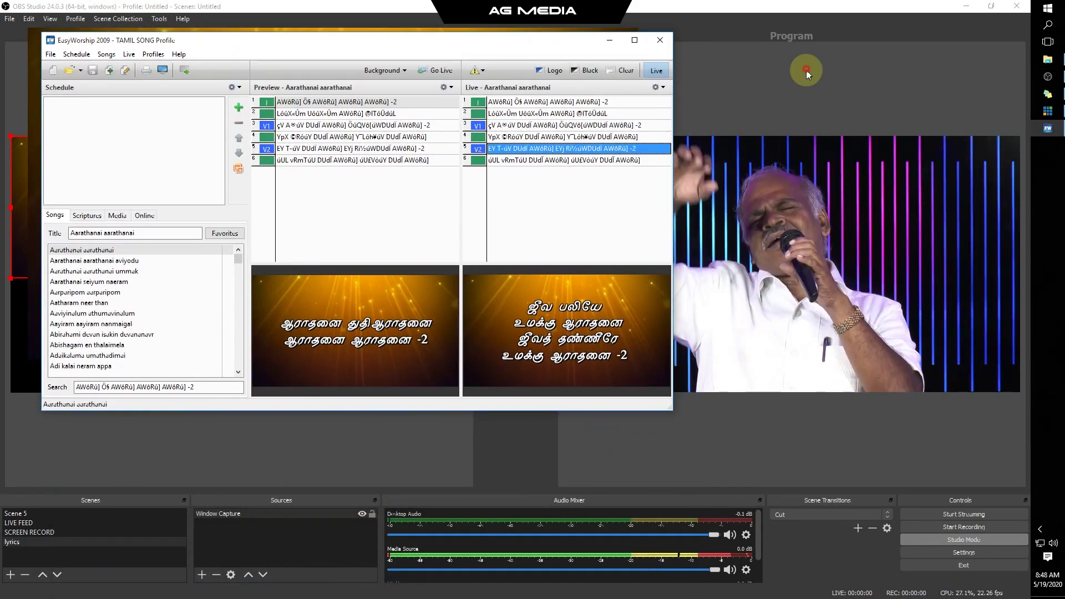
pyautogui.click(806, 70)
pyautogui.rightClick(245, 188)
pyautogui.moveTo(289, 423)
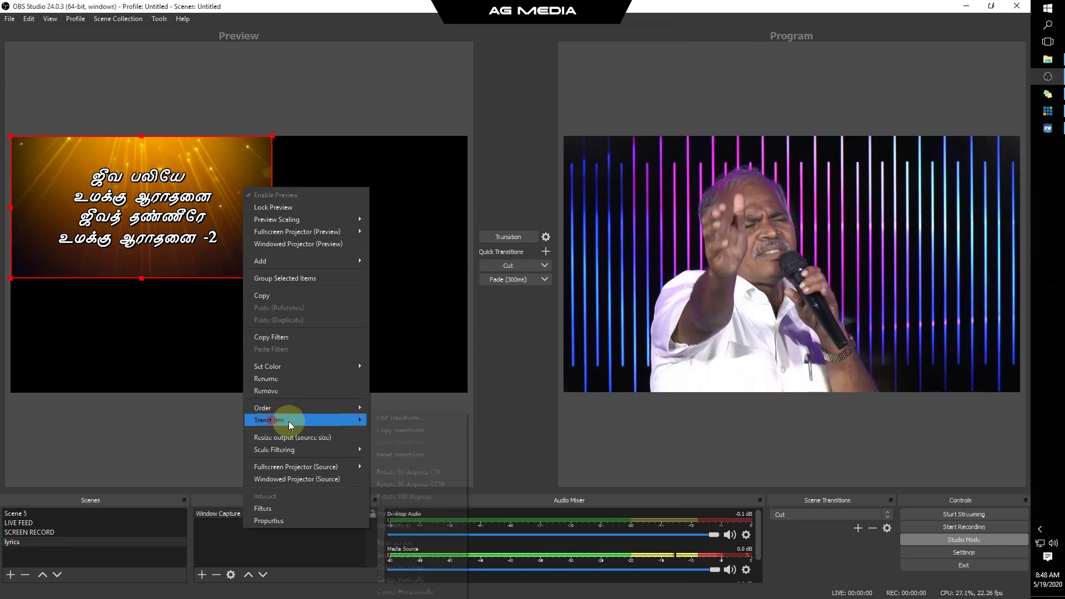
pyautogui.click(412, 542)
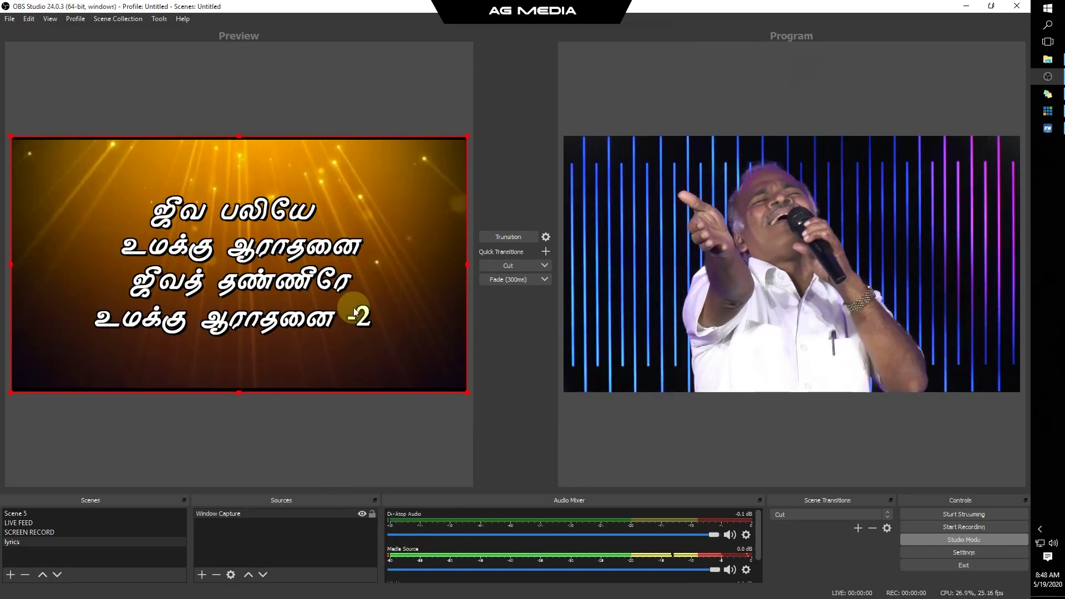
pyautogui.click(329, 425)
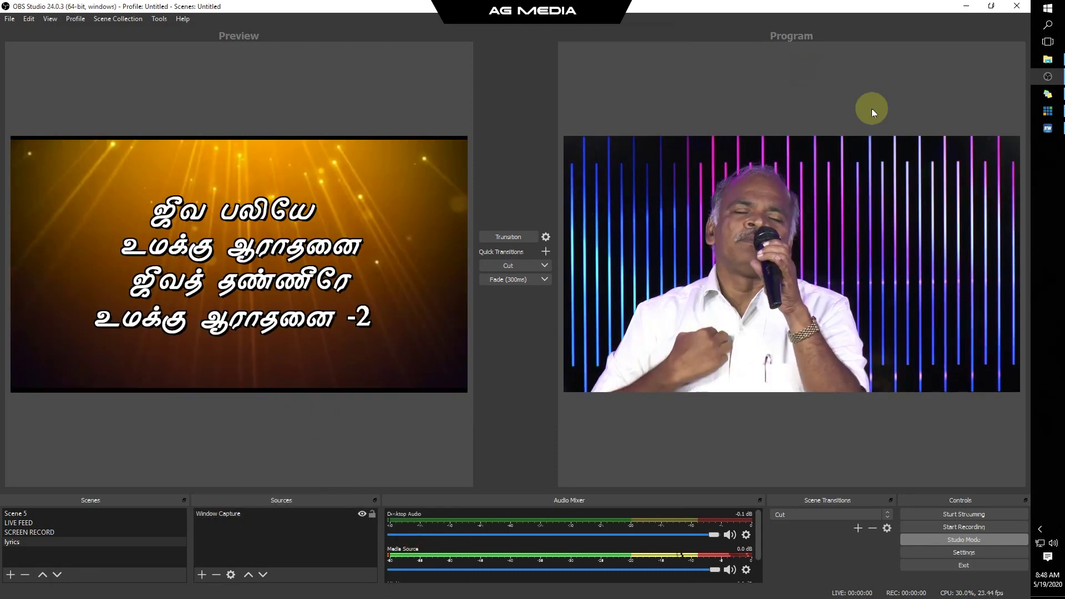
# Step: Cut the lyrics scene to the program output, switch to EasyWorship and step through the live song slides to V1
pyautogui.click(510, 266)
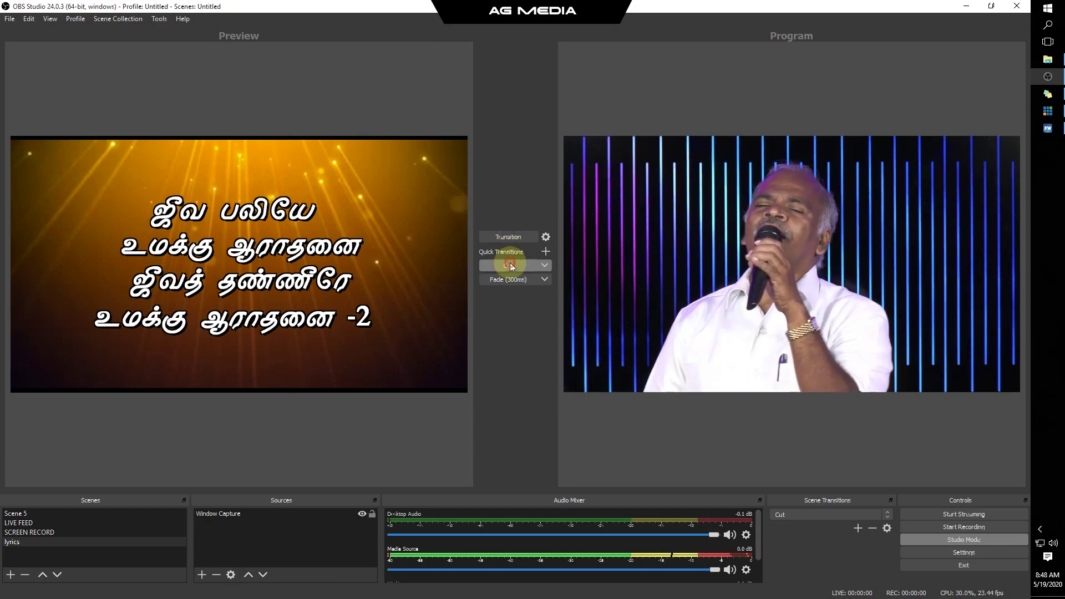
pyautogui.click(1047, 129)
pyautogui.click(612, 139)
pyautogui.click(611, 164)
pyautogui.click(589, 138)
pyautogui.click(588, 113)
pyautogui.click(586, 102)
pyautogui.click(596, 129)
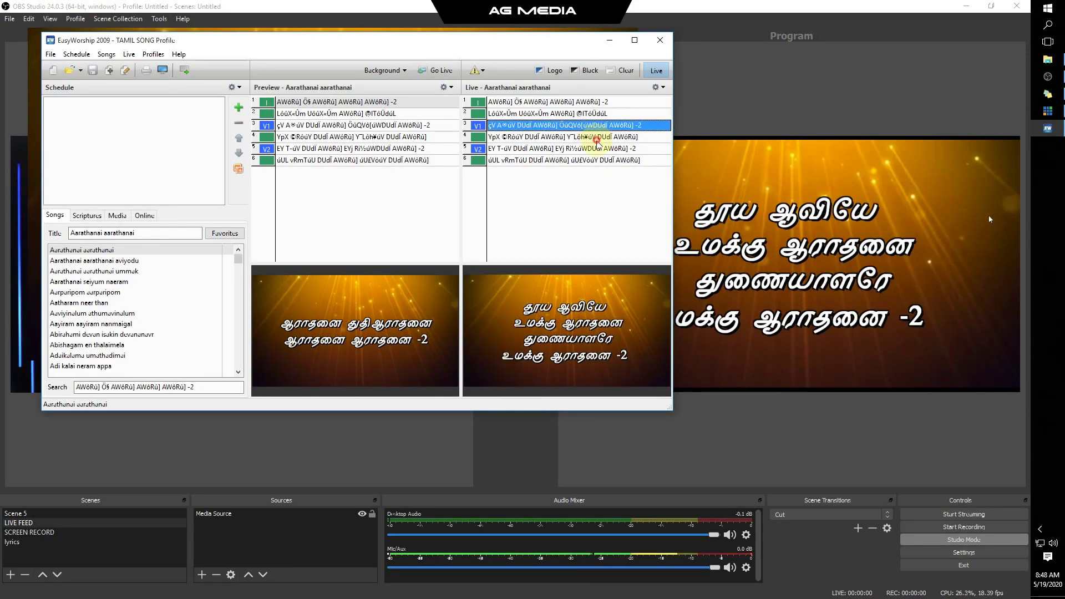
# Step: Advance the live song to its last slide and cut the LIVE FEED scene to the program output in OBS Studio
pyautogui.click(597, 137)
pyautogui.click(606, 160)
pyautogui.click(720, 106)
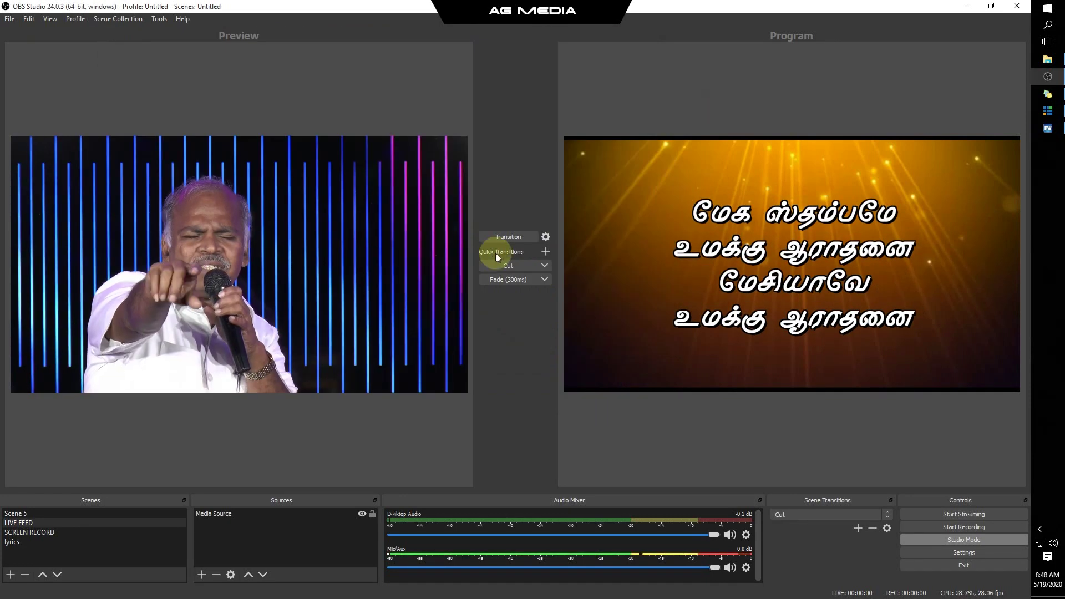
pyautogui.click(507, 267)
# Step: Switch to EasyWorship and select the song "Kuyavana kuyavan" in the song list
pyautogui.click(1047, 129)
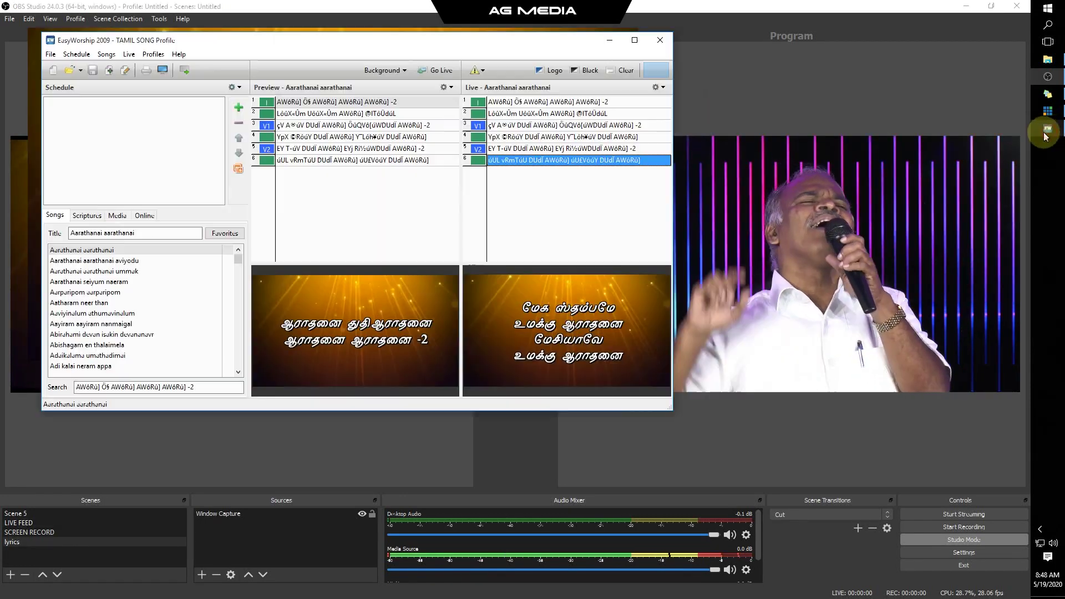
pyautogui.click(136, 250)
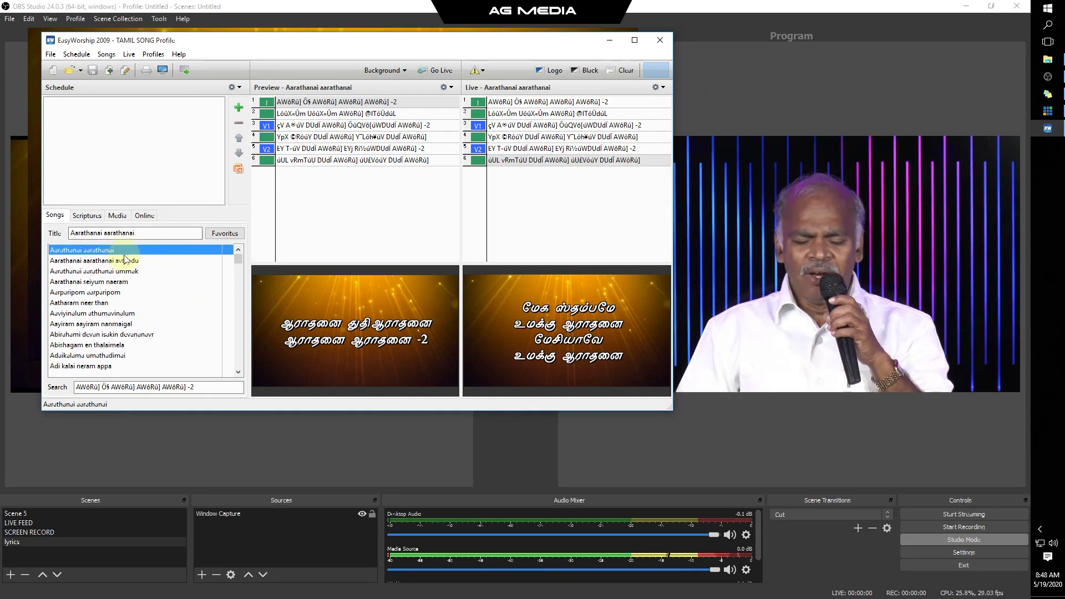
pyautogui.click(140, 231)
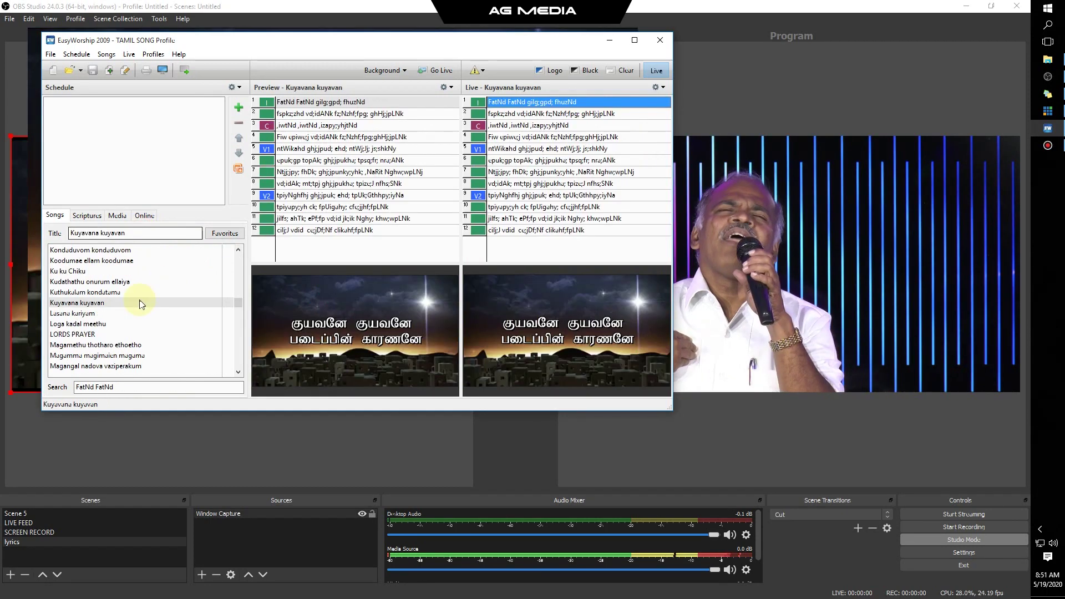
pyautogui.click(135, 303)
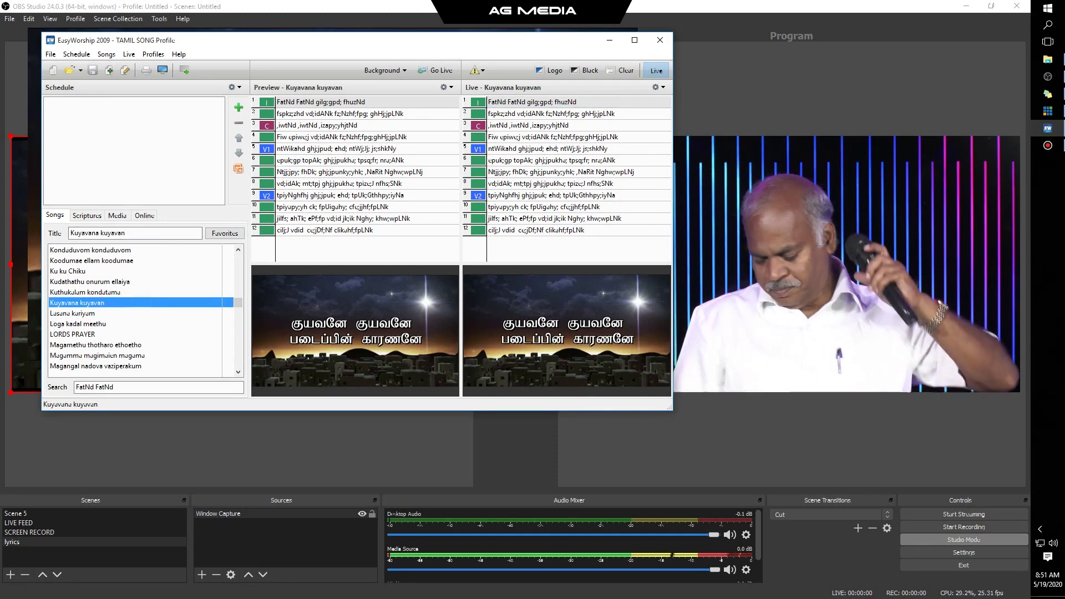
# Step: Open "Kuyavana kuyavan" for editing in the song database, select its slide text box and maximize the editor
pyautogui.rightClick(154, 304)
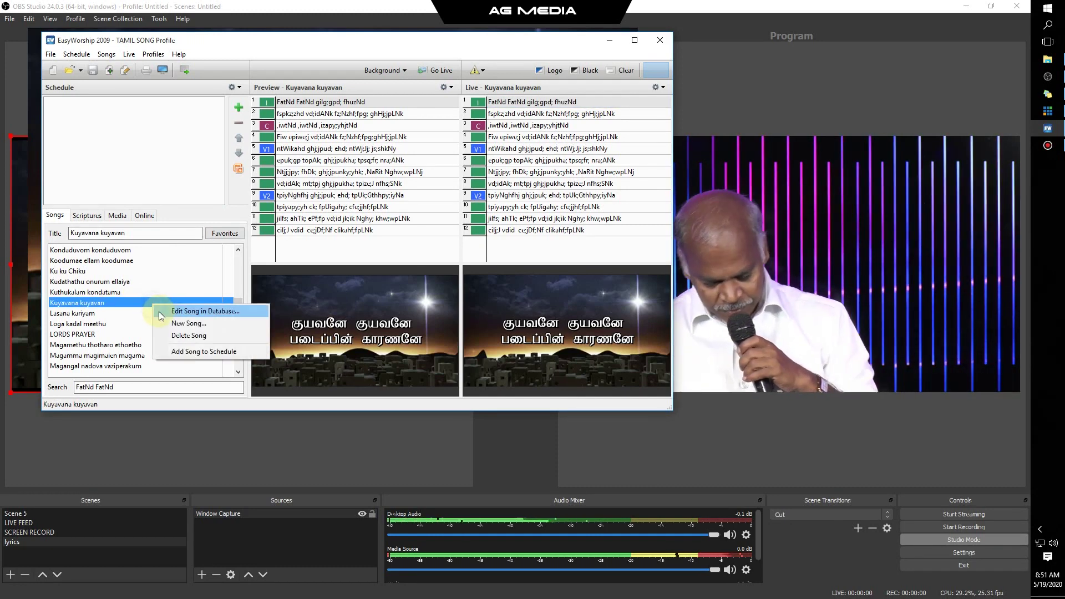
pyautogui.click(162, 311)
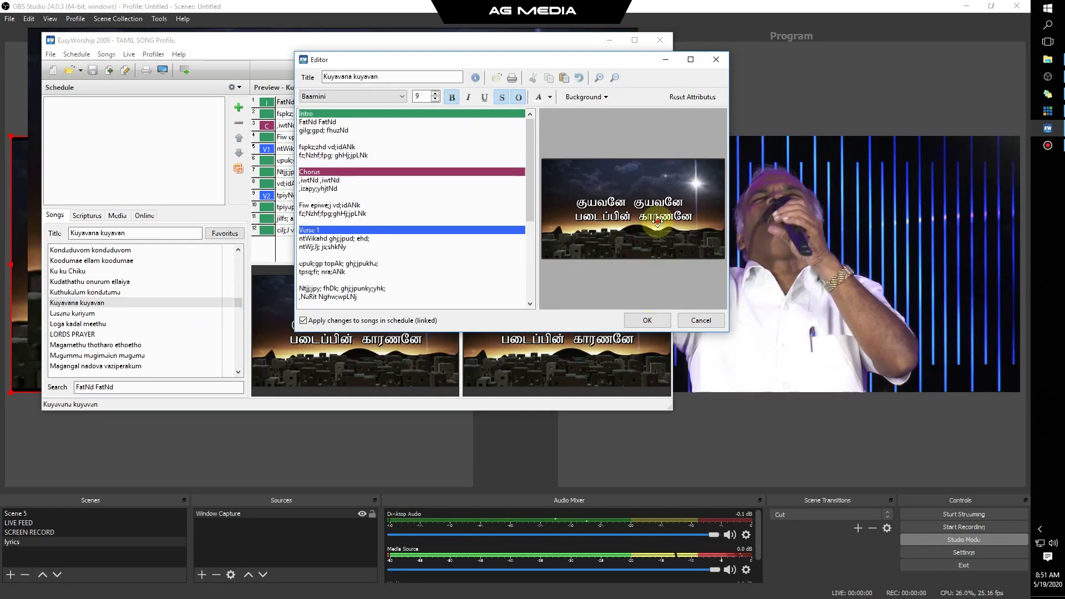
pyautogui.click(657, 221)
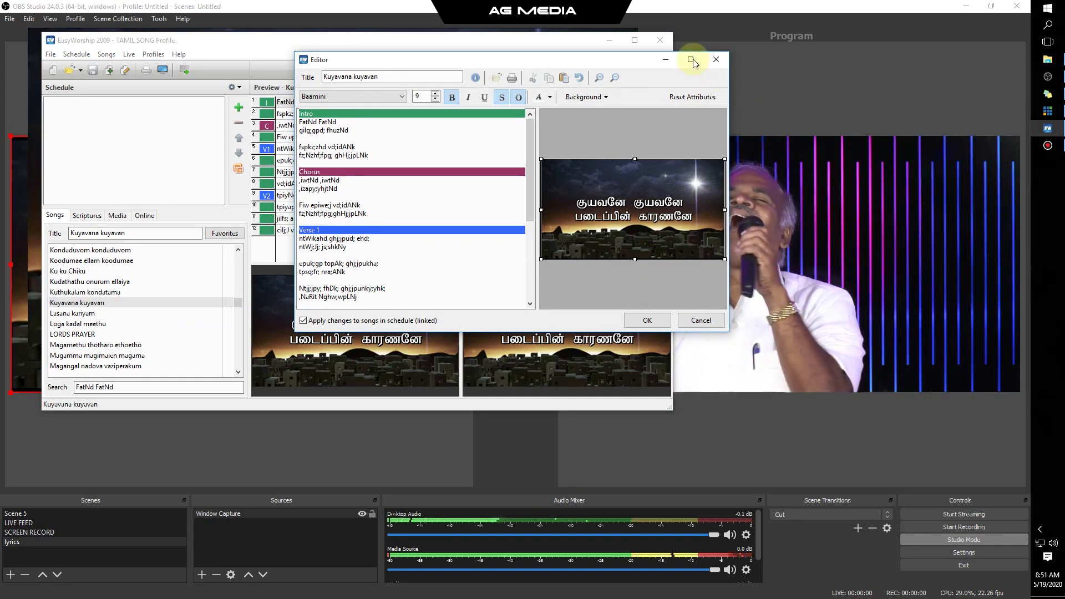
pyautogui.click(691, 61)
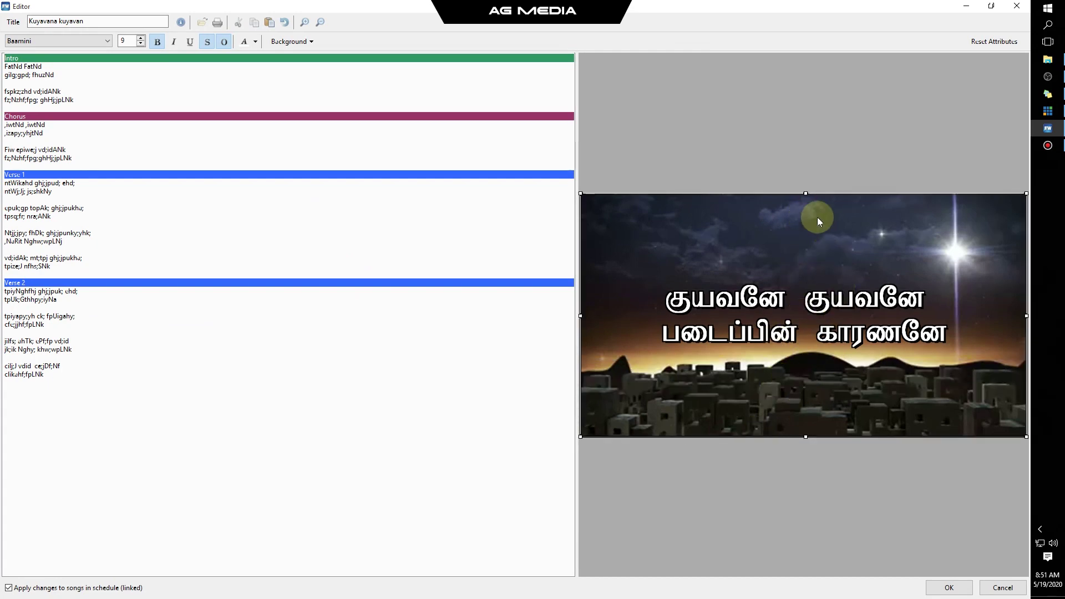
# Step: Shrink the lyrics text box from its upper edge so the text sits in the bottom part of the slide
pyautogui.click(805, 196)
pyautogui.moveTo(805, 355); pyautogui.dragTo(806, 348)
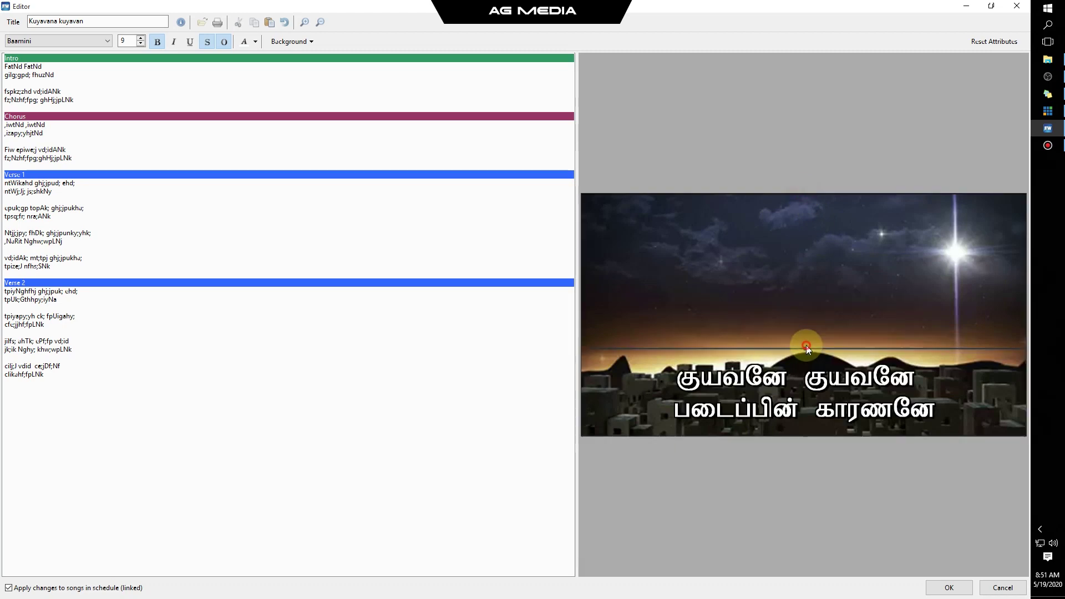
pyautogui.click(806, 349)
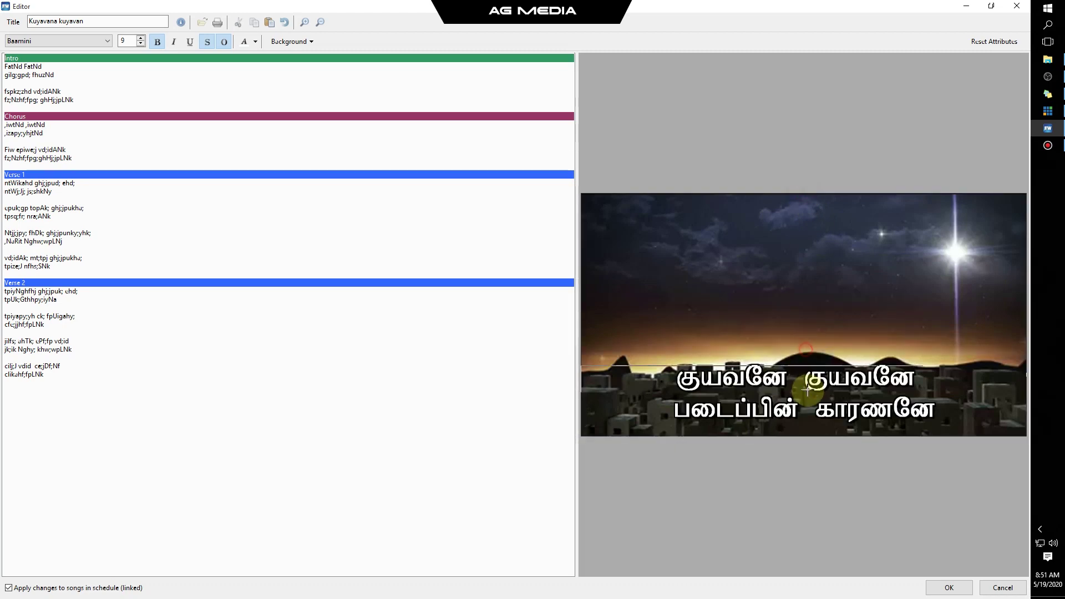
pyautogui.moveTo(807, 385); pyautogui.dragTo(810, 377)
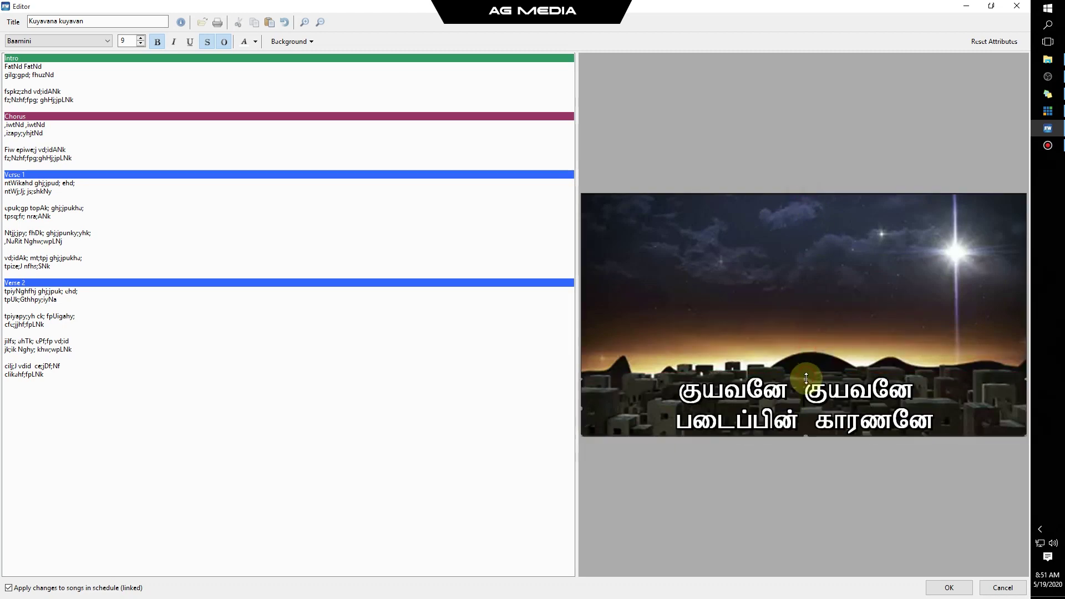
# Step: Try joining the last two Verse 2 slides by removing the blank line between them, and restore the line break
pyautogui.click(74, 345)
pyautogui.click(79, 351)
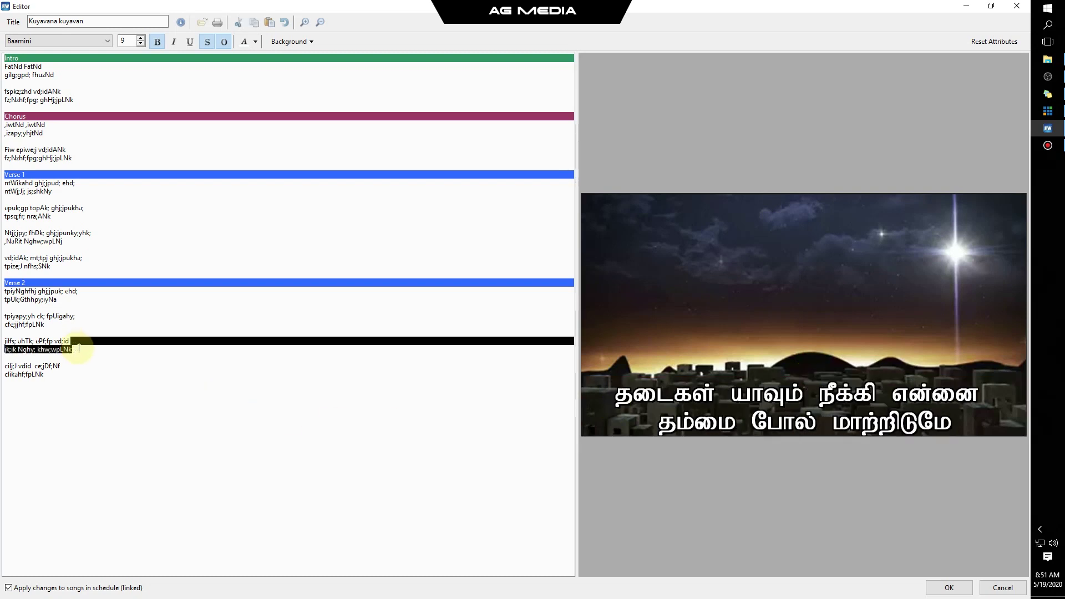
pyautogui.press('Delete')
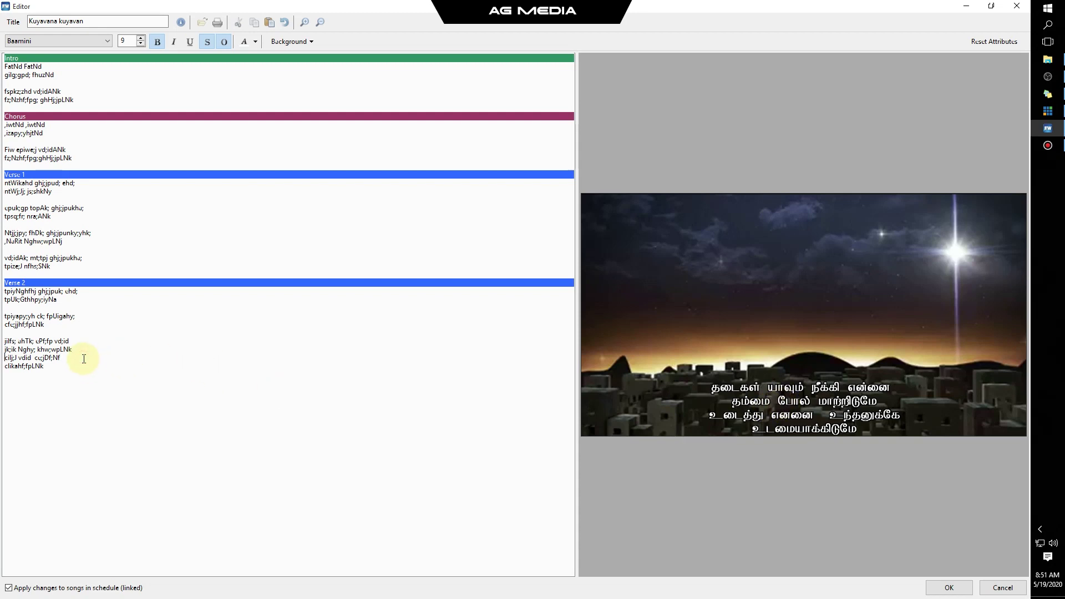
pyautogui.press('Return')
# Step: Check the repositioned lyrics on several slides, from Verse 2 back to the Intro
pyautogui.click(77, 331)
pyautogui.click(81, 257)
pyautogui.click(68, 151)
pyautogui.click(64, 105)
pyautogui.click(61, 86)
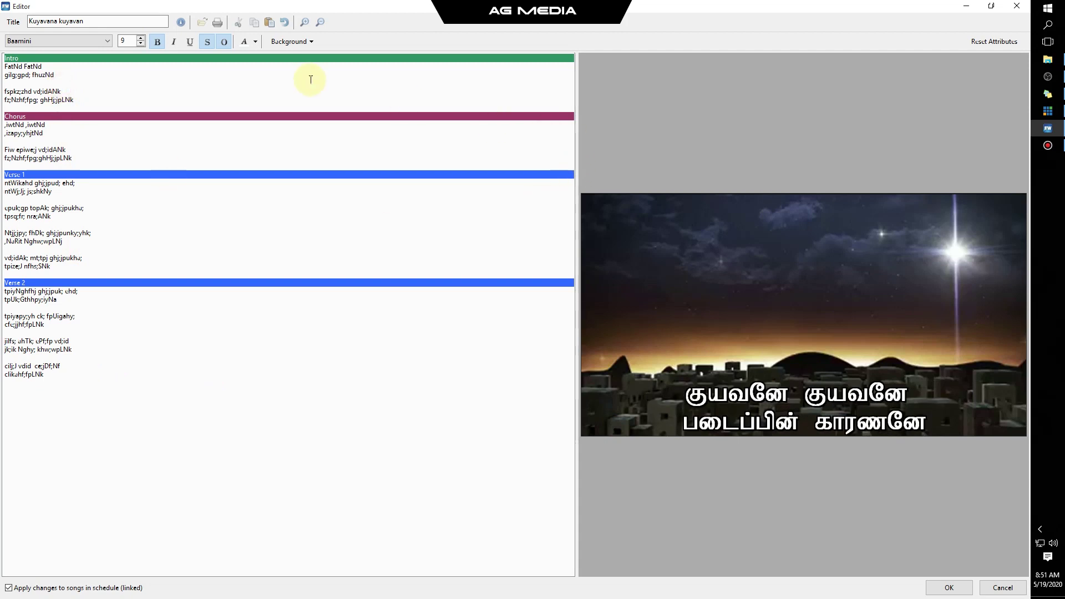
# Step: Set the song's slide background to the solid color Bright Green
pyautogui.click(289, 41)
pyautogui.click(299, 183)
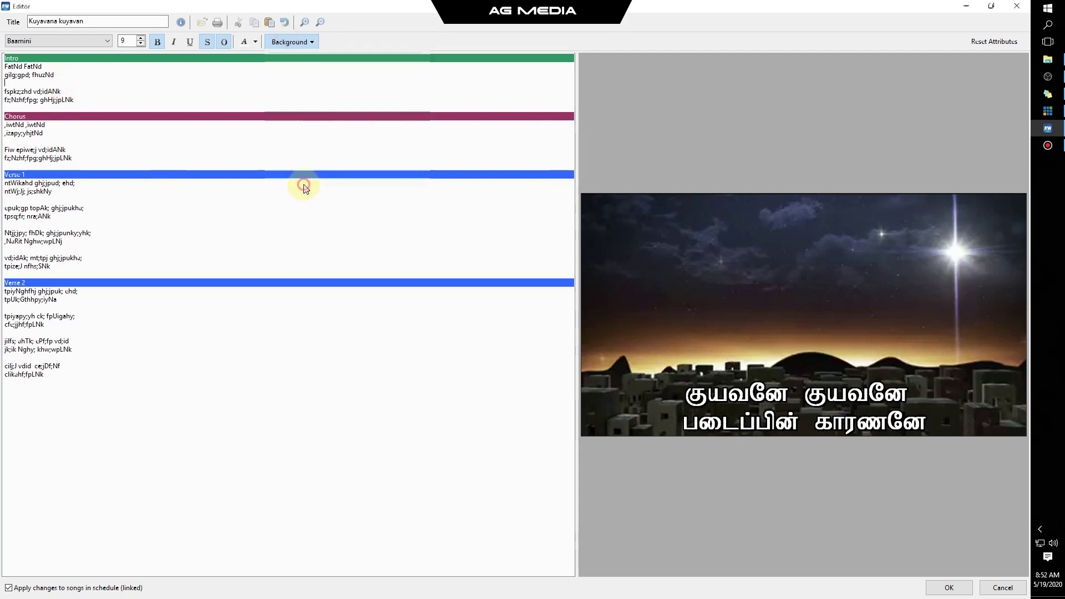
pyautogui.click(404, 225)
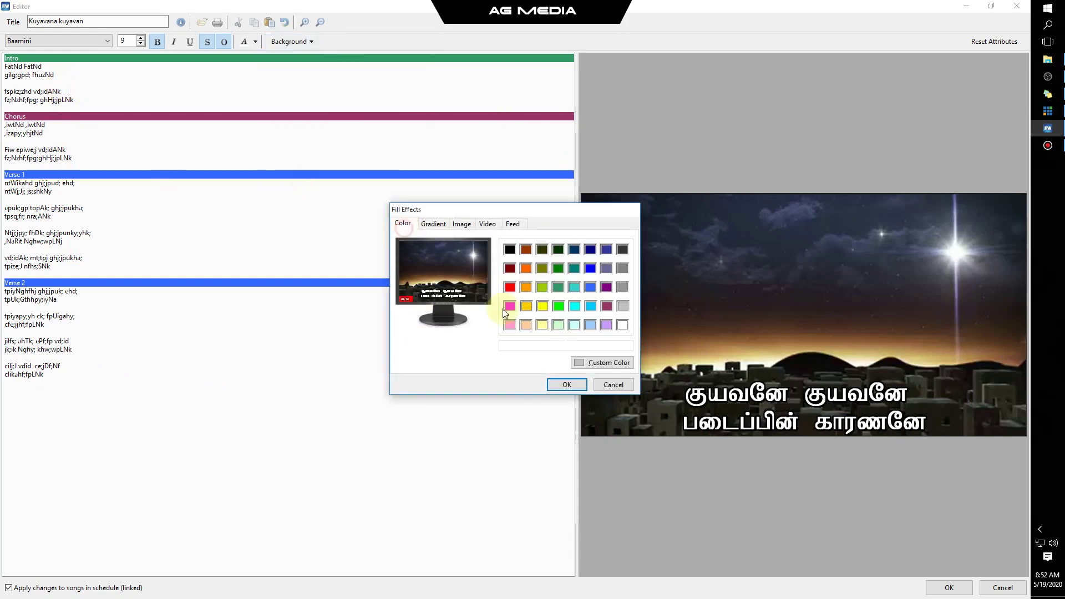
pyautogui.click(554, 310)
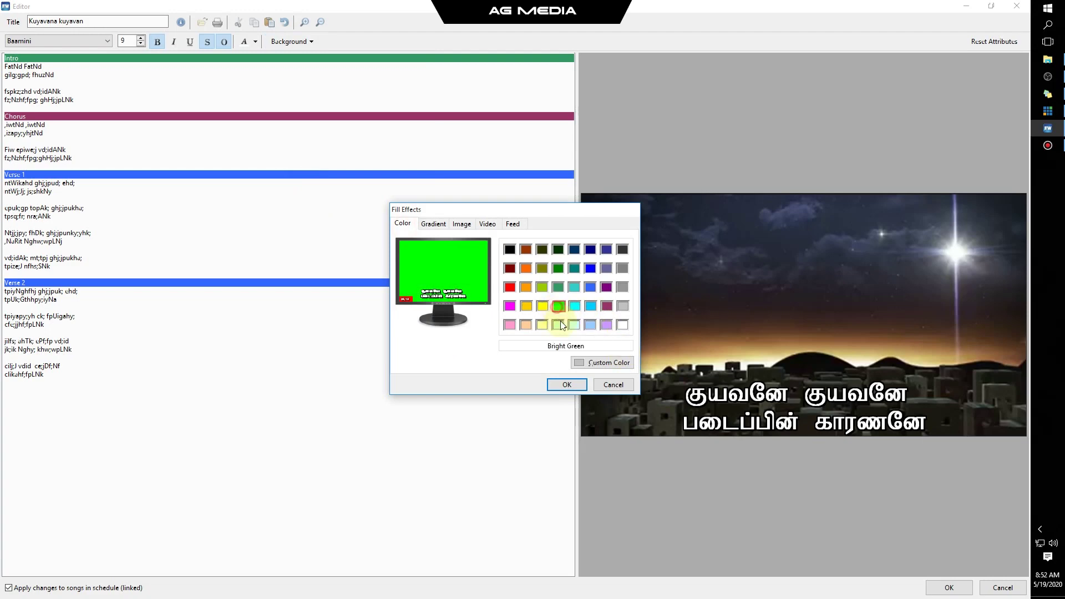
pyautogui.click(567, 384)
# Step: Restore the editor window size, save the song changes and send the song to the live output
pyautogui.moveTo(638, 5); pyautogui.dragTo(609, 102)
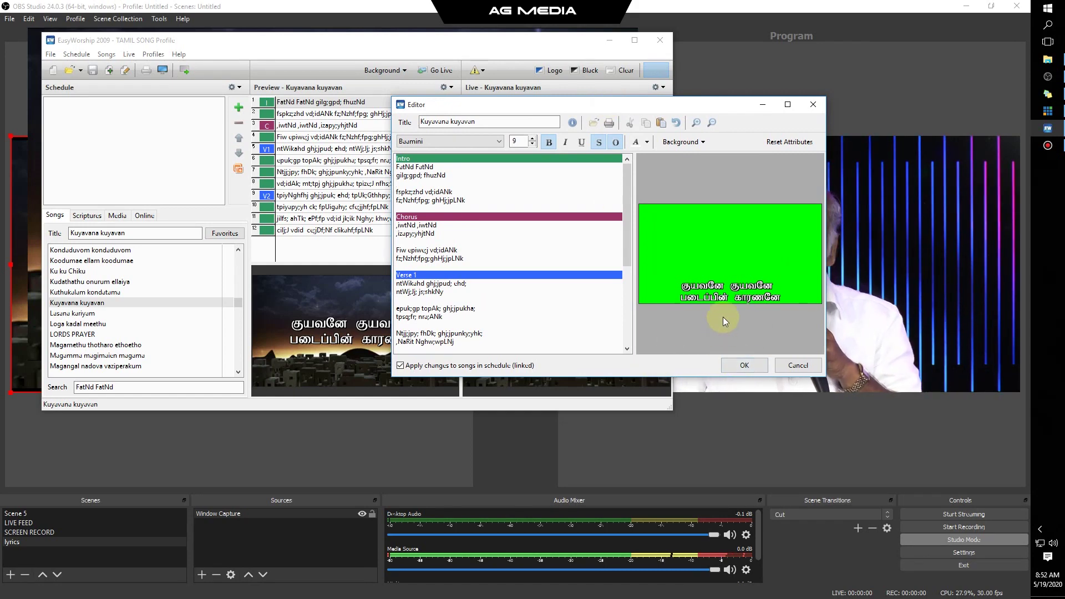
pyautogui.click(744, 365)
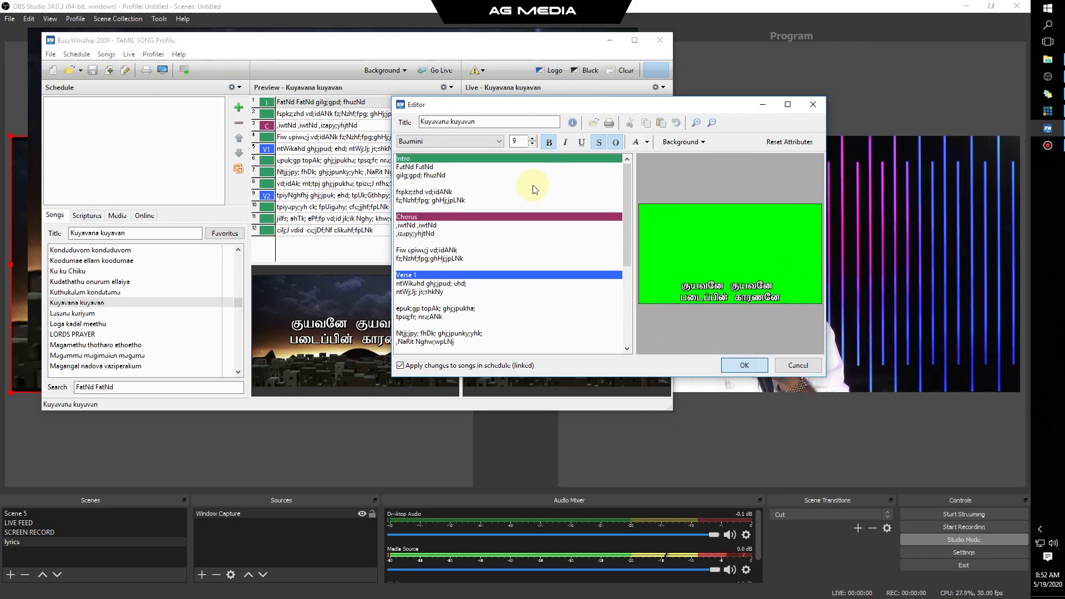
pyautogui.click(434, 71)
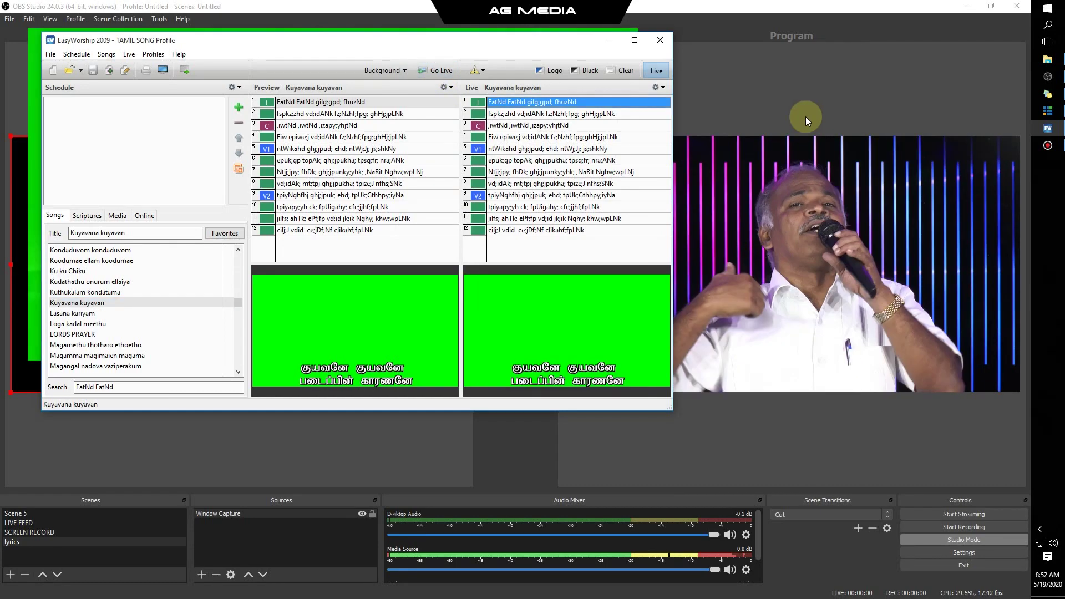
# Step: Switch to OBS Studio and add a Chroma Key filter with the default name to the lyrics scene's Window Capture source
pyautogui.click(806, 117)
pyautogui.click(1048, 128)
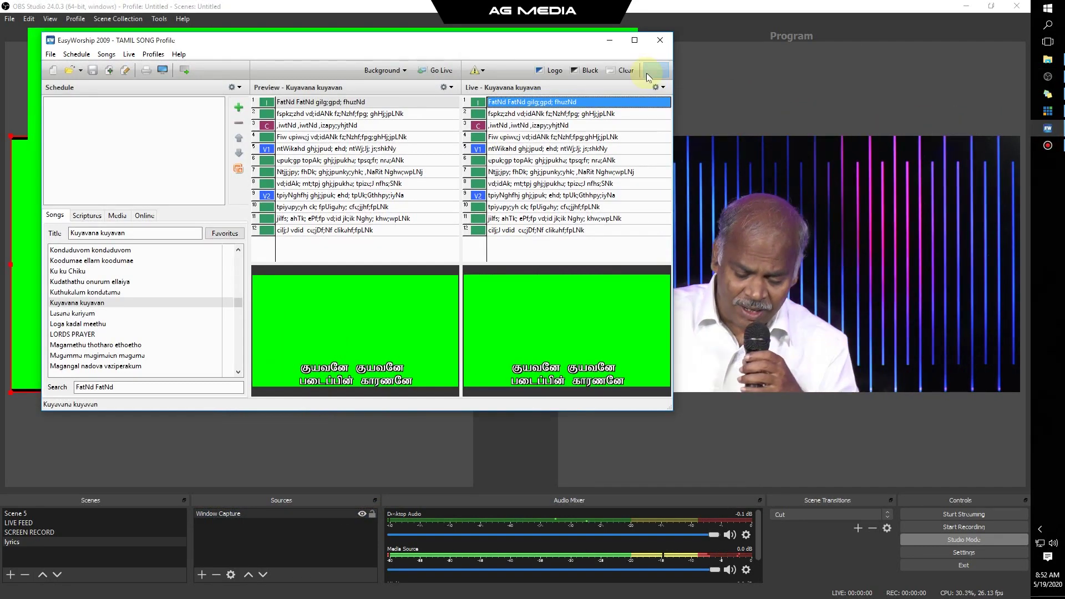
pyautogui.click(737, 95)
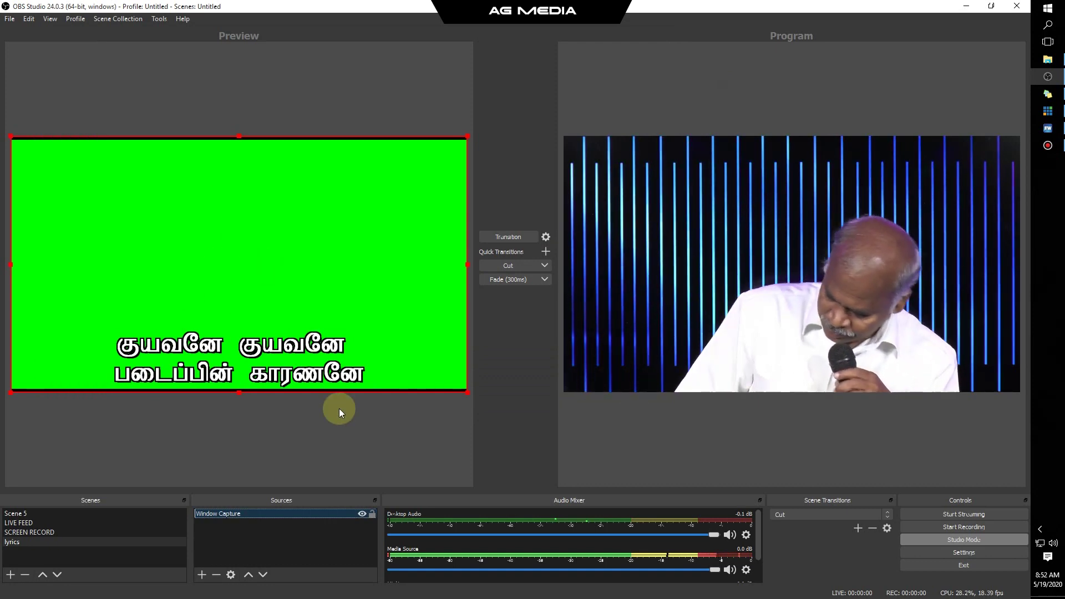
pyautogui.rightClick(262, 513)
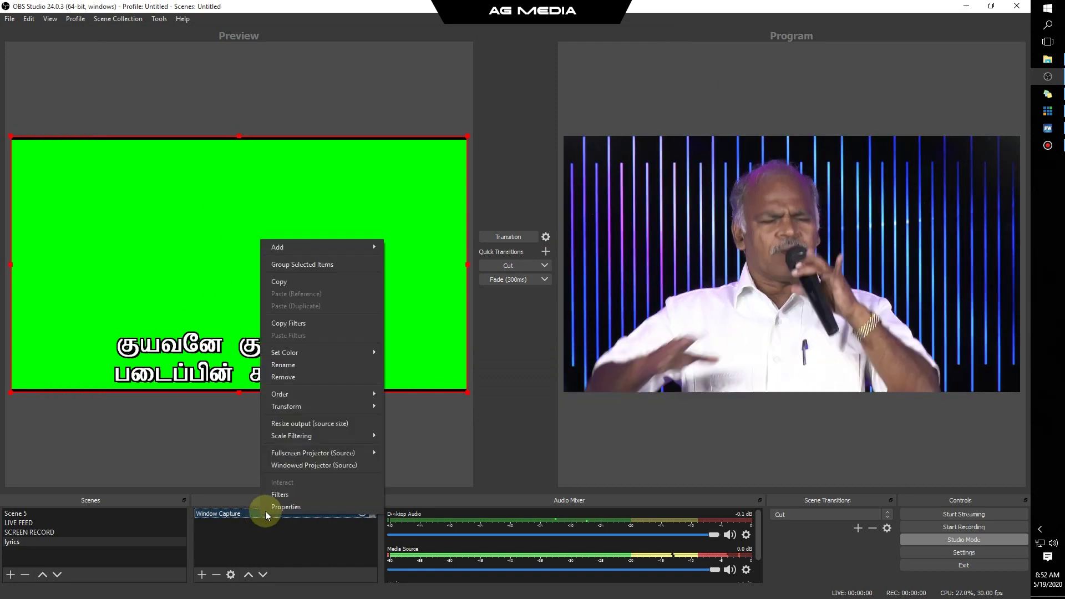
pyautogui.click(279, 495)
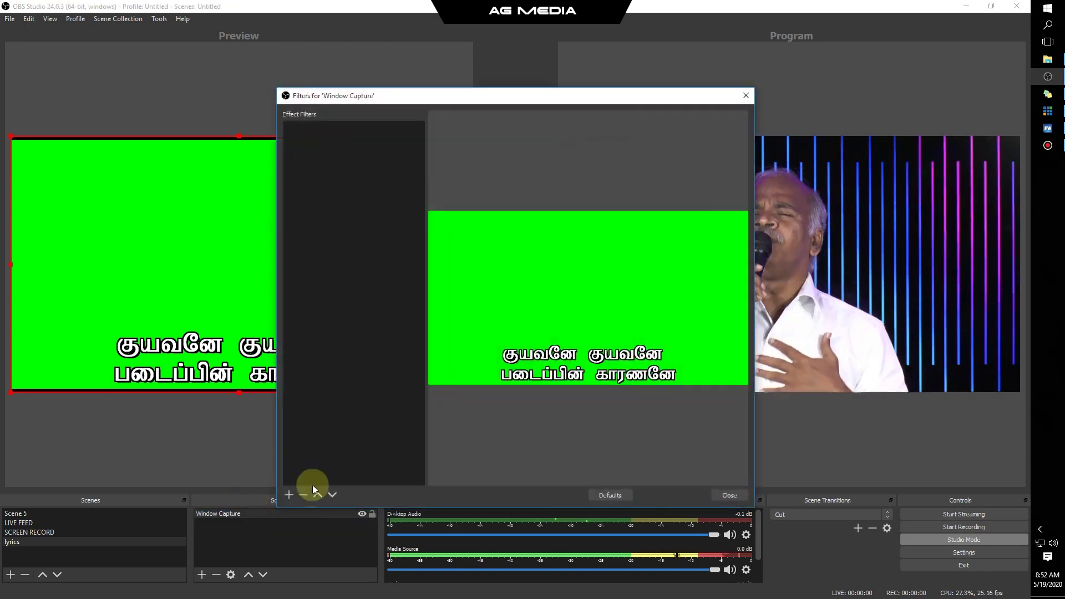
pyautogui.click(288, 495)
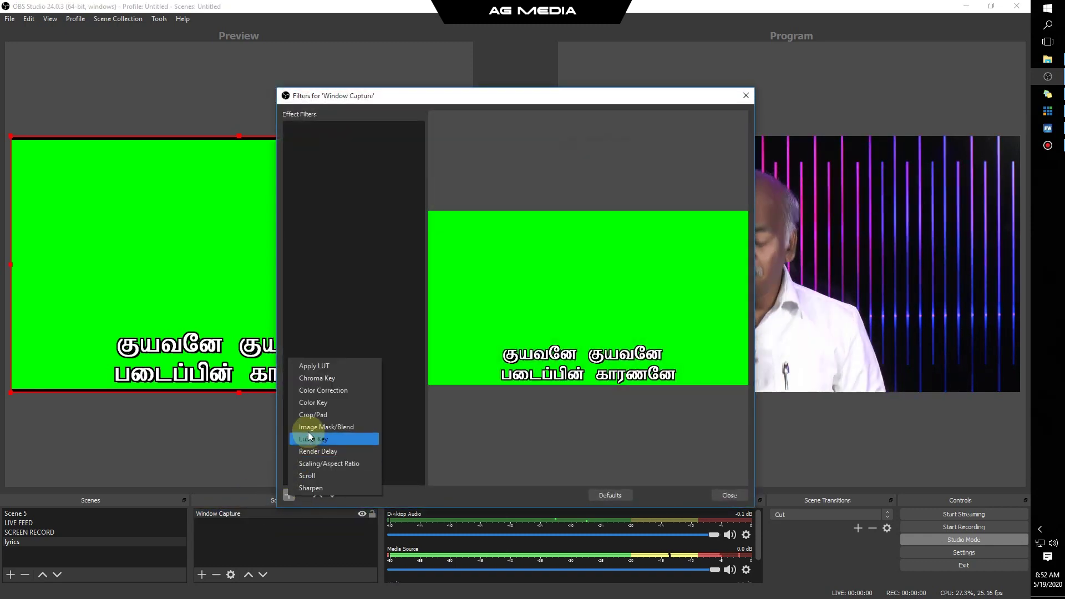
pyautogui.click(321, 380)
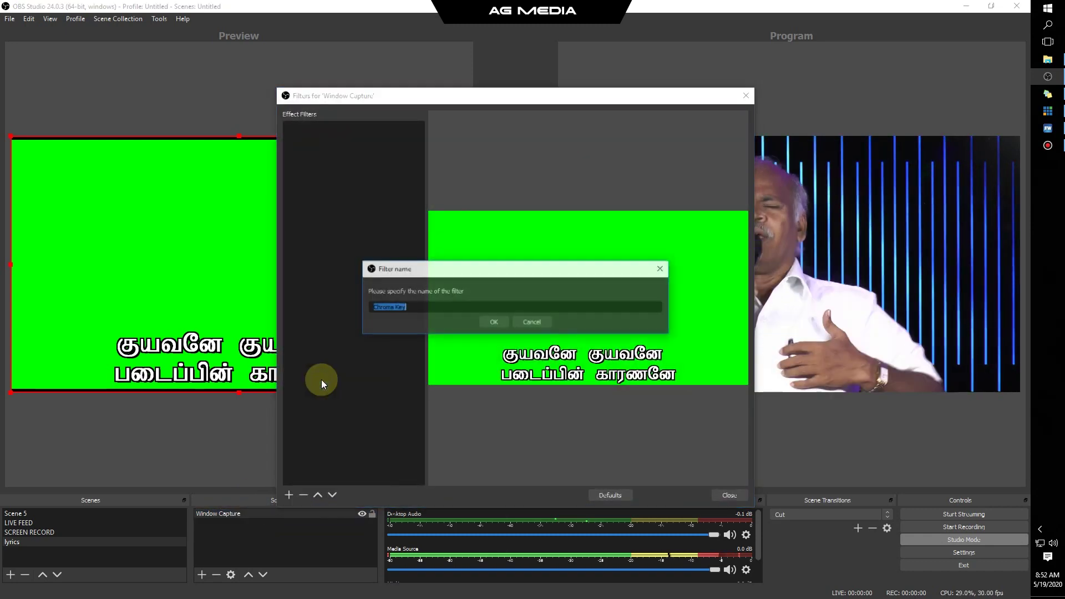
pyautogui.click(493, 323)
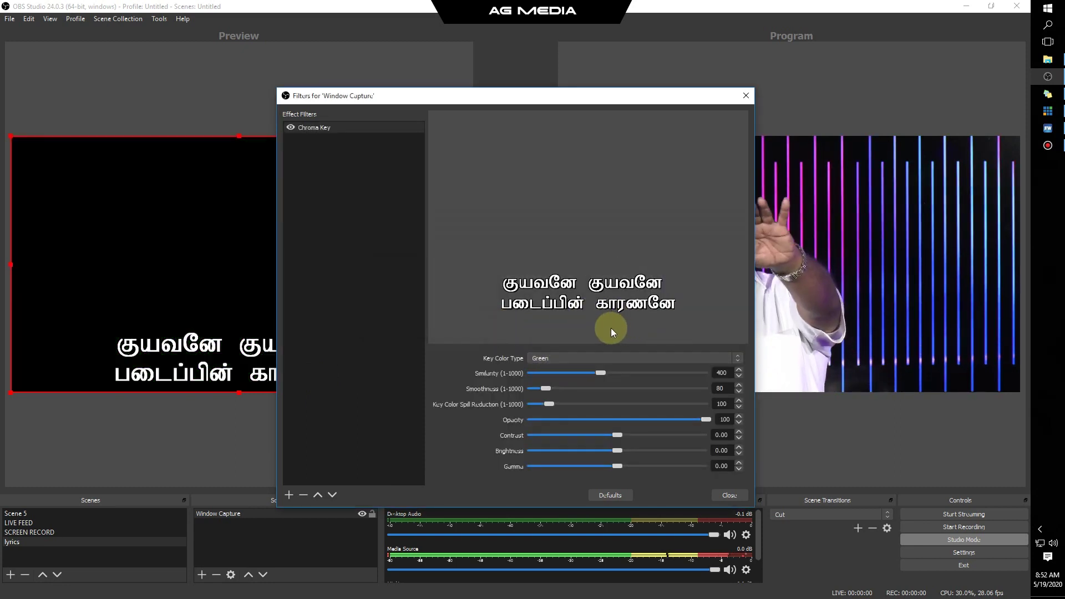
pyautogui.click(733, 495)
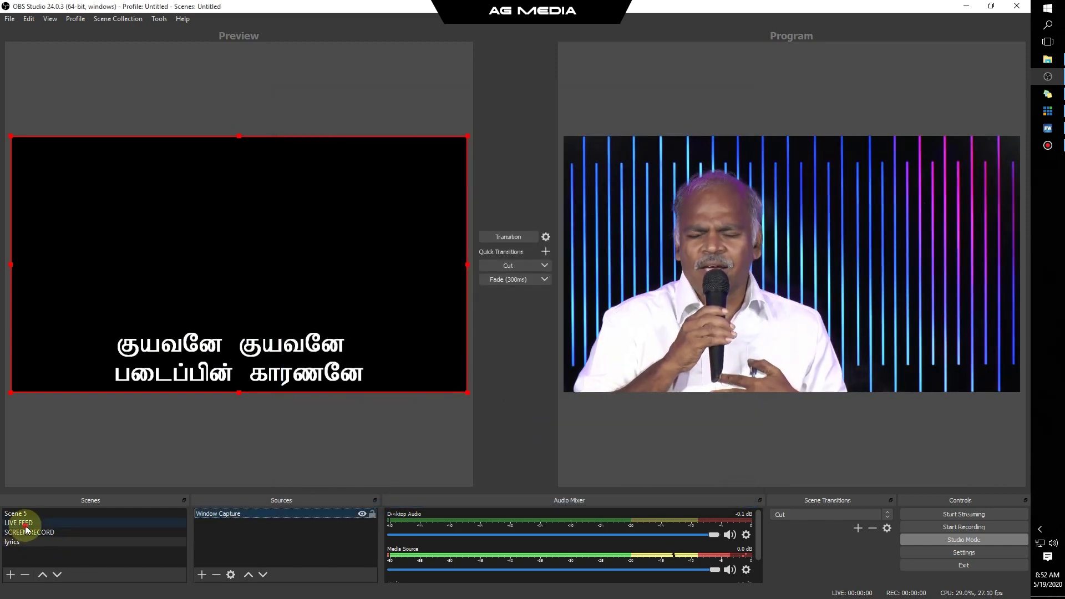
# Step: Add the existing lyrics scene as a source in the LIVE FEED scene and cut it to the program output
pyautogui.click(25, 525)
pyautogui.click(202, 574)
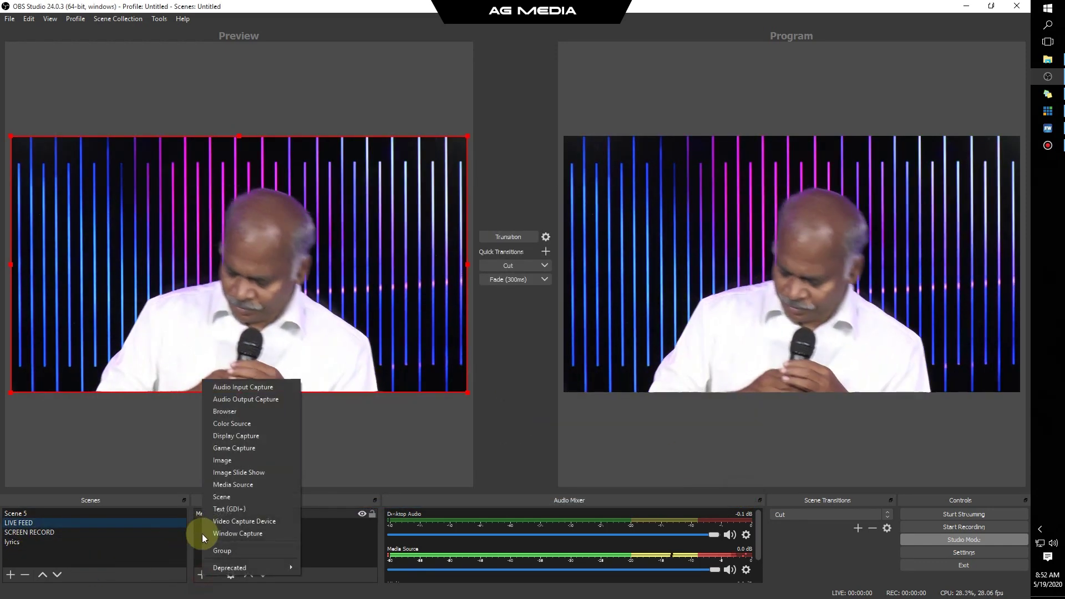
pyautogui.click(221, 497)
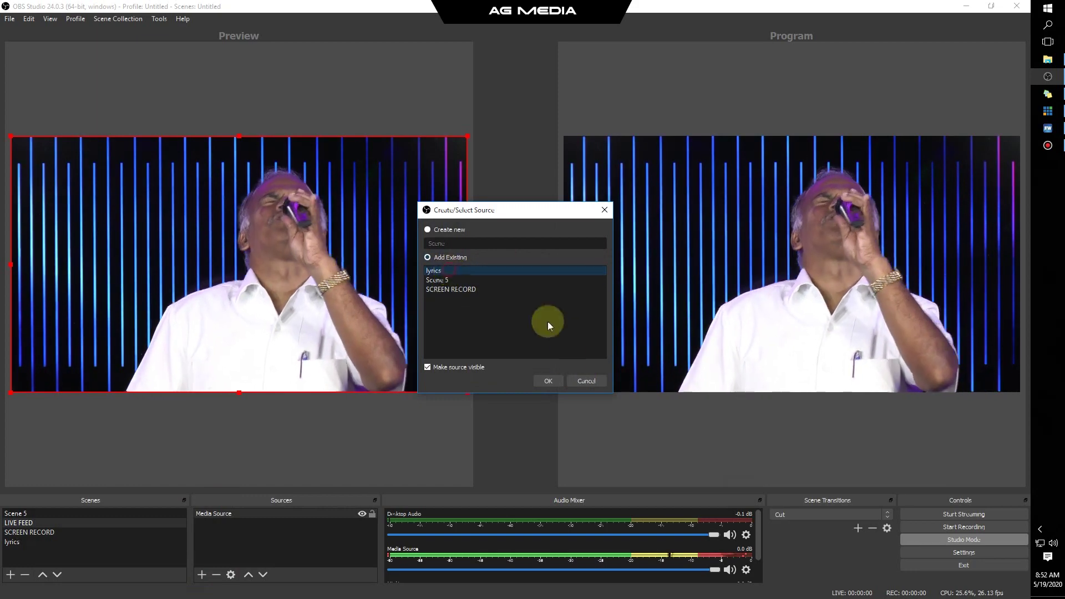
pyautogui.click(548, 380)
pyautogui.click(507, 266)
# Step: Switch to EasyWorship and step through the live slides of "Kuyavana kuyavan" to test the lyrics overlay
pyautogui.click(1047, 128)
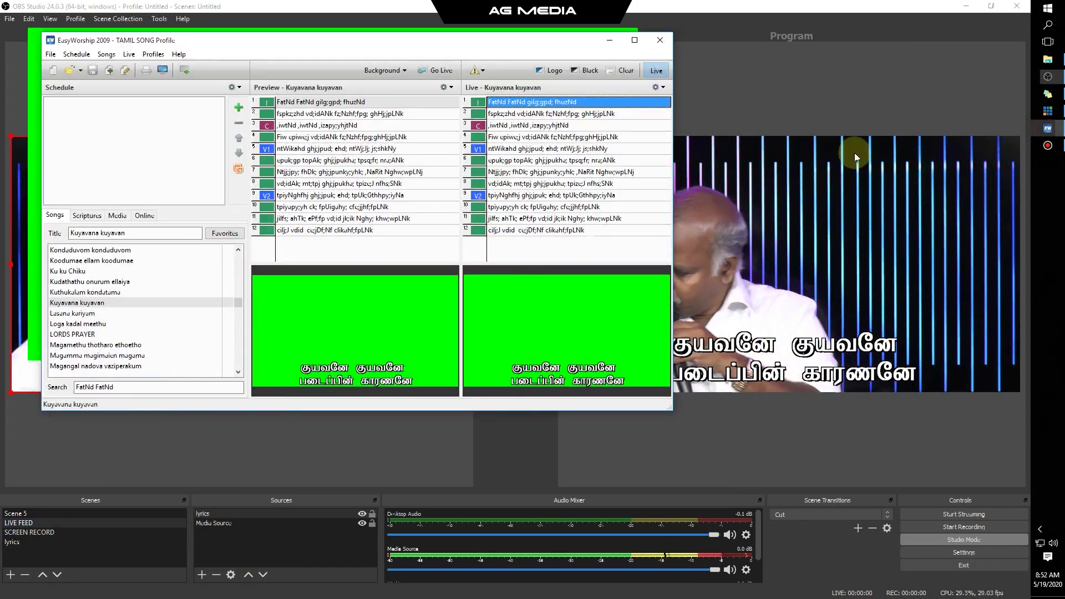
pyautogui.click(575, 117)
pyautogui.click(572, 126)
pyautogui.click(571, 151)
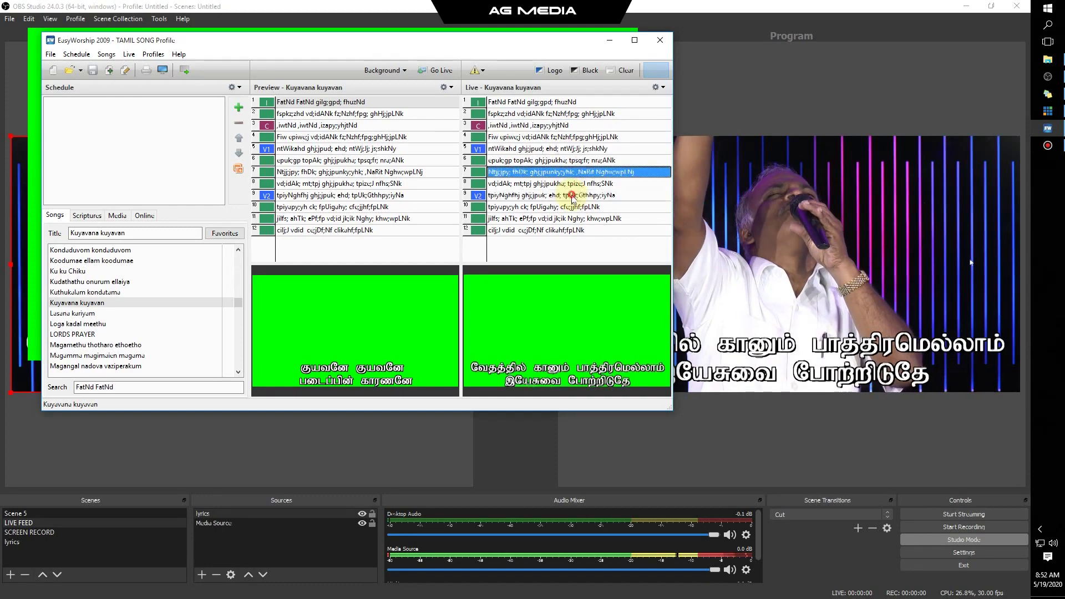
pyautogui.moveTo(564, 50); pyautogui.dragTo(533, 41)
pyautogui.click(550, 194)
pyautogui.click(549, 183)
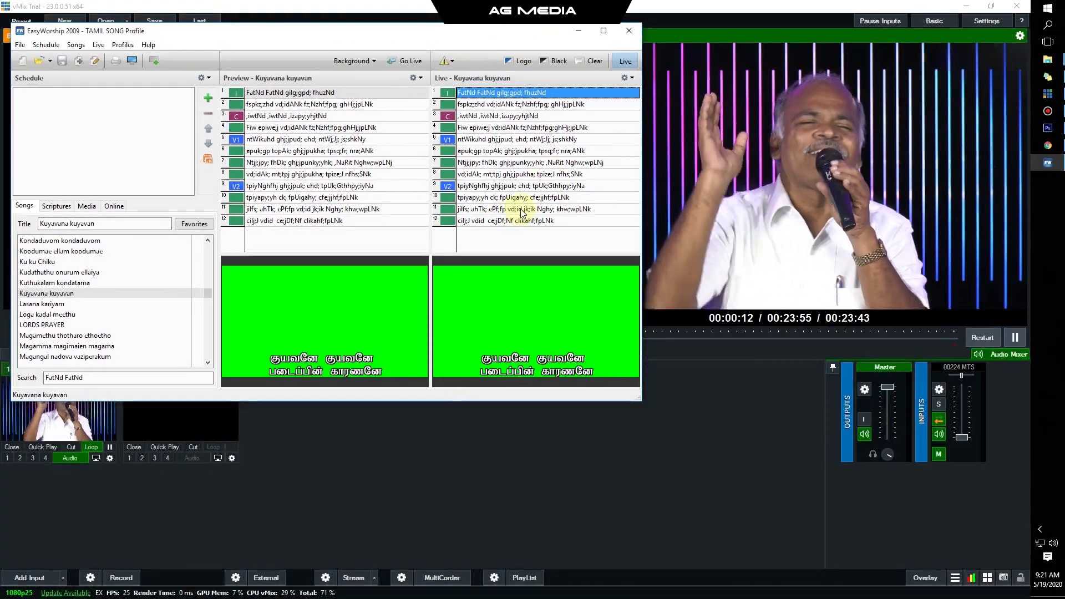
# Step: Switch to vMix and add EasyWorship's Live Output window as a local desktop capture input, numbered 2, with the Default capture method
pyautogui.click(228, 535)
pyautogui.click(32, 580)
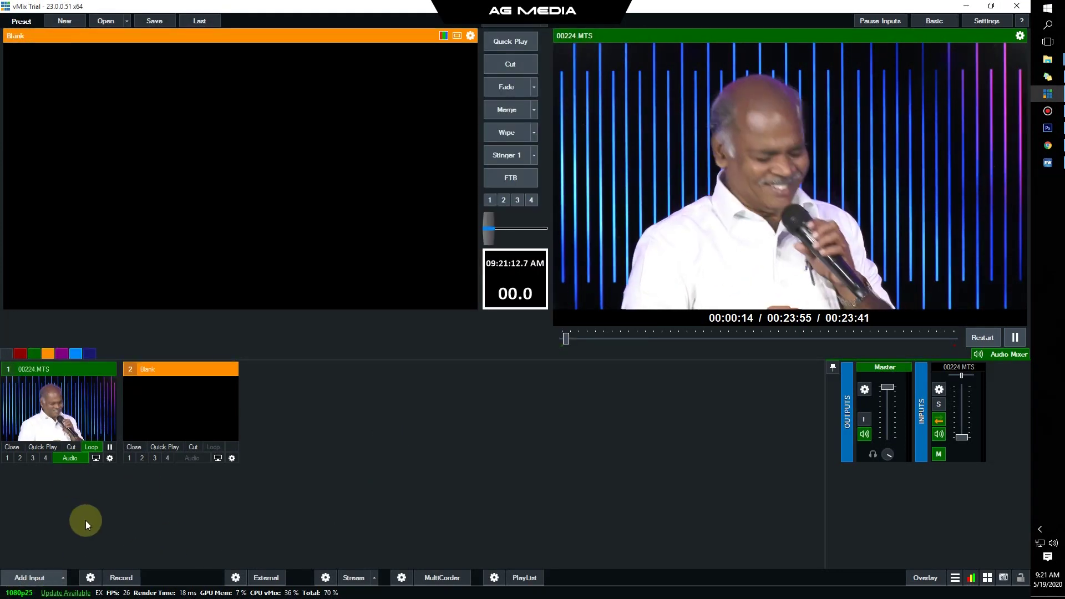
pyautogui.click(275, 202)
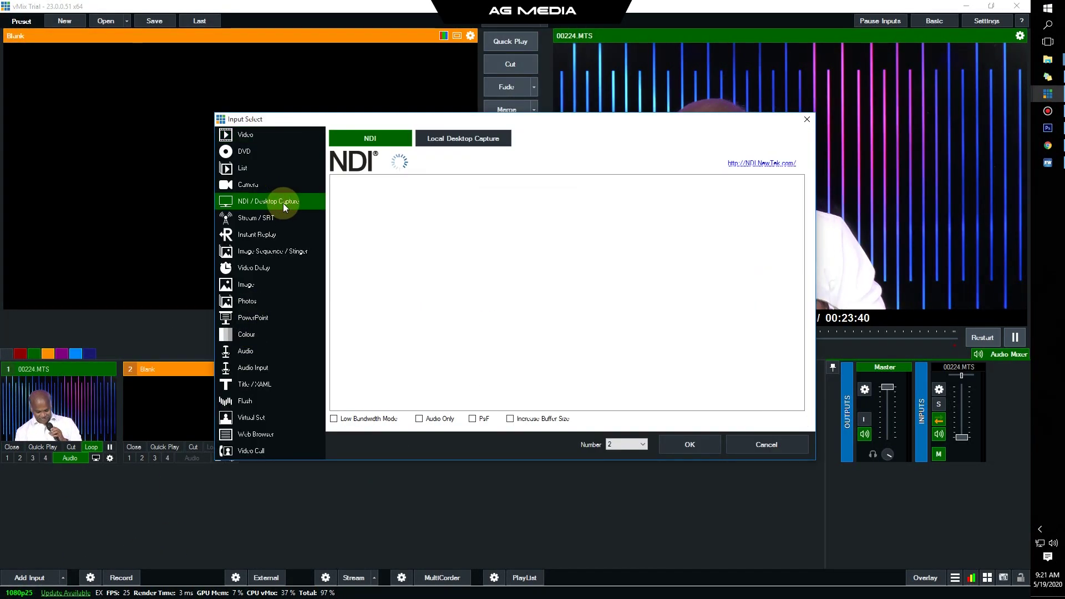
pyautogui.click(446, 140)
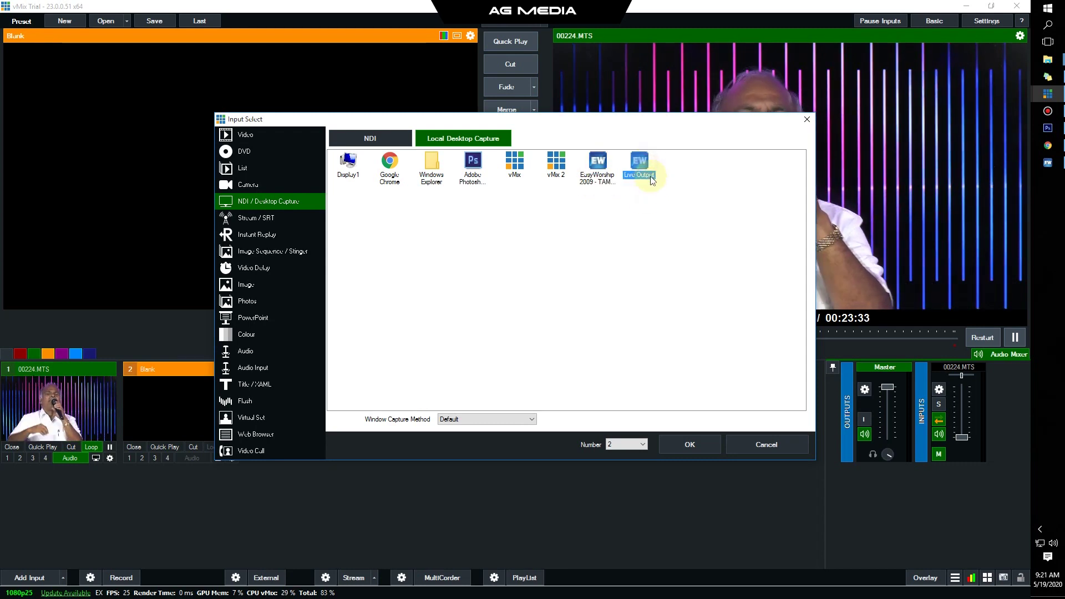
pyautogui.click(690, 444)
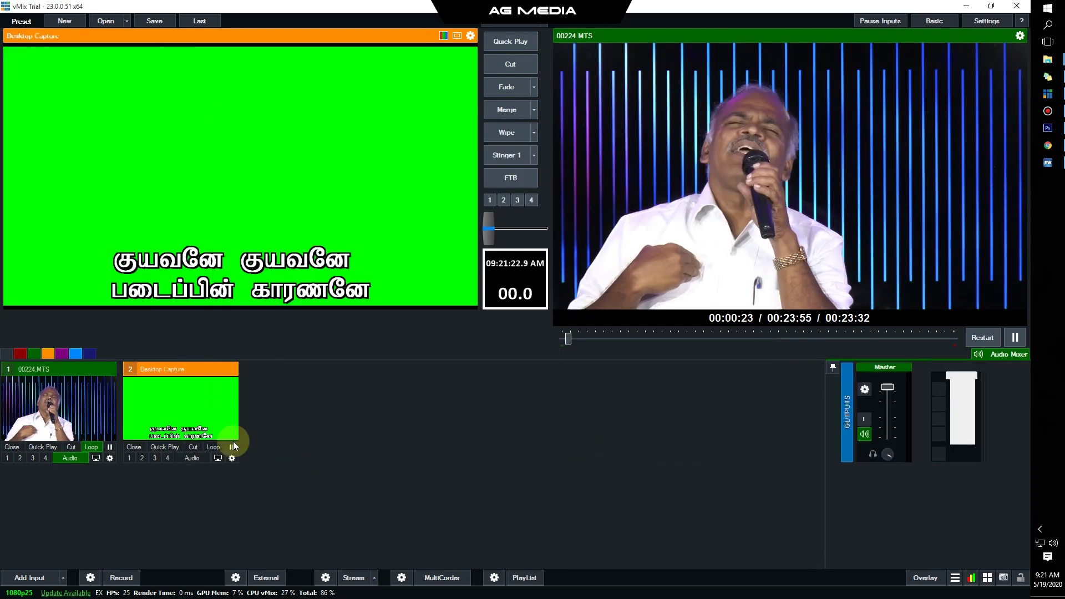
# Step: Key out the green background of the Desktop Capture input using Colour Key with the sampled green, and enable Chroma Key Filter
pyautogui.click(188, 417)
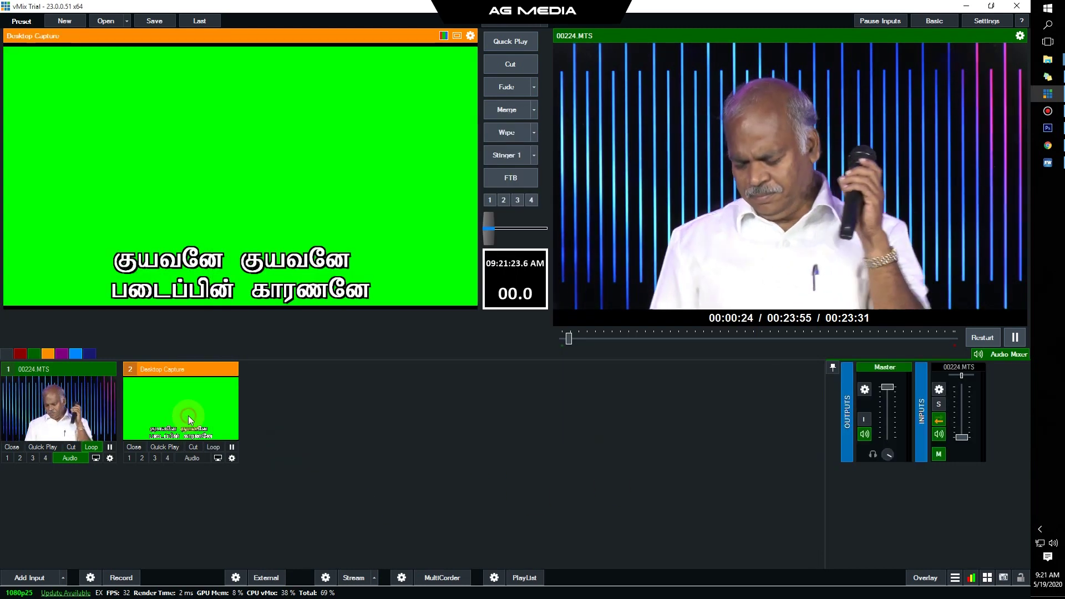
pyautogui.click(233, 459)
pyautogui.click(237, 169)
pyautogui.click(308, 151)
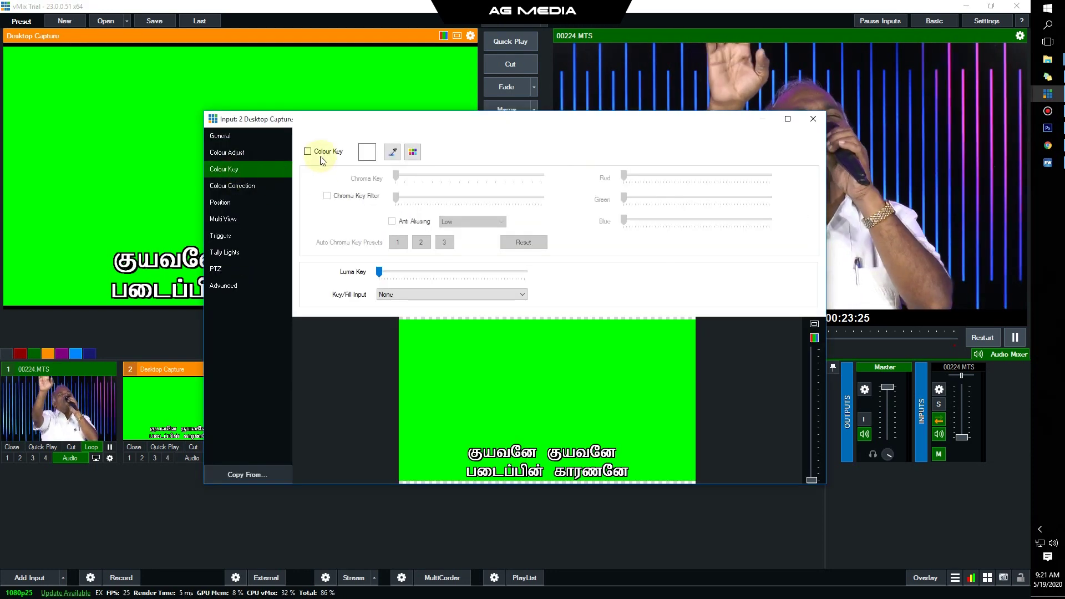
pyautogui.click(392, 152)
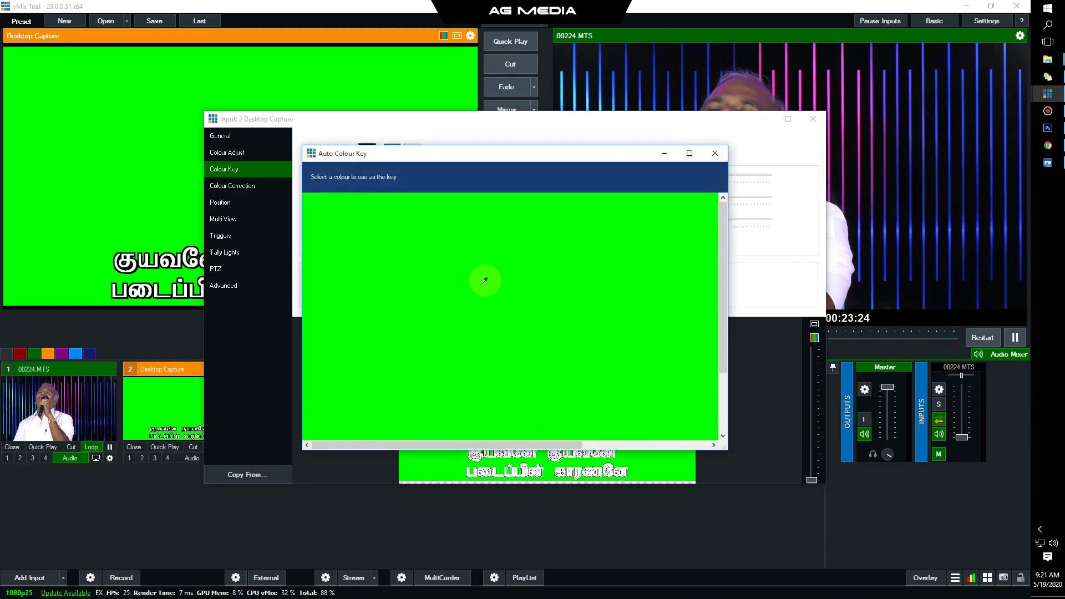
pyautogui.click(484, 278)
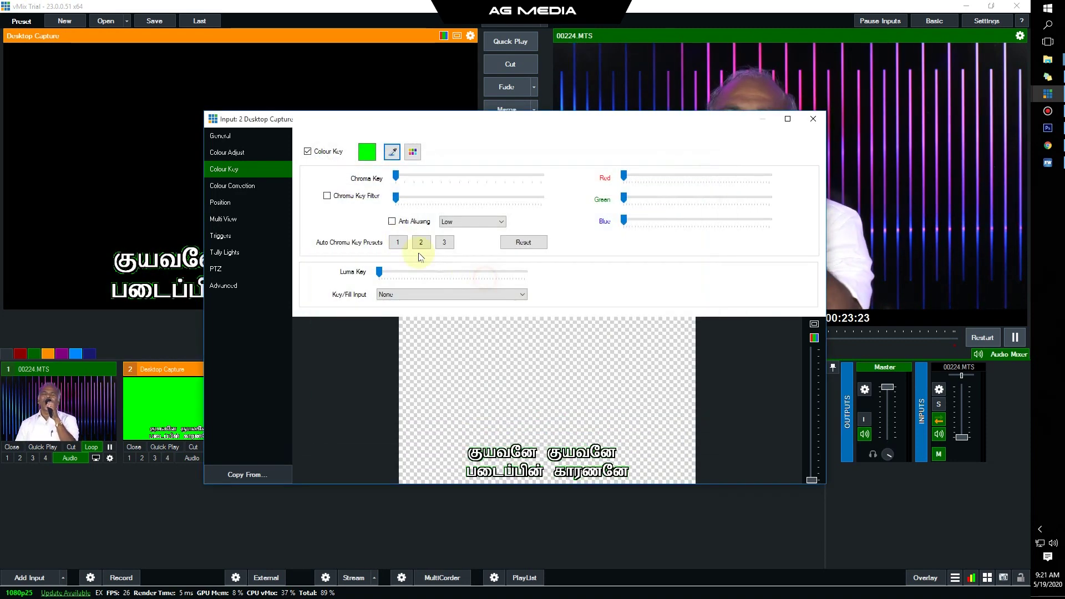
pyautogui.click(357, 197)
pyautogui.press('Escape')
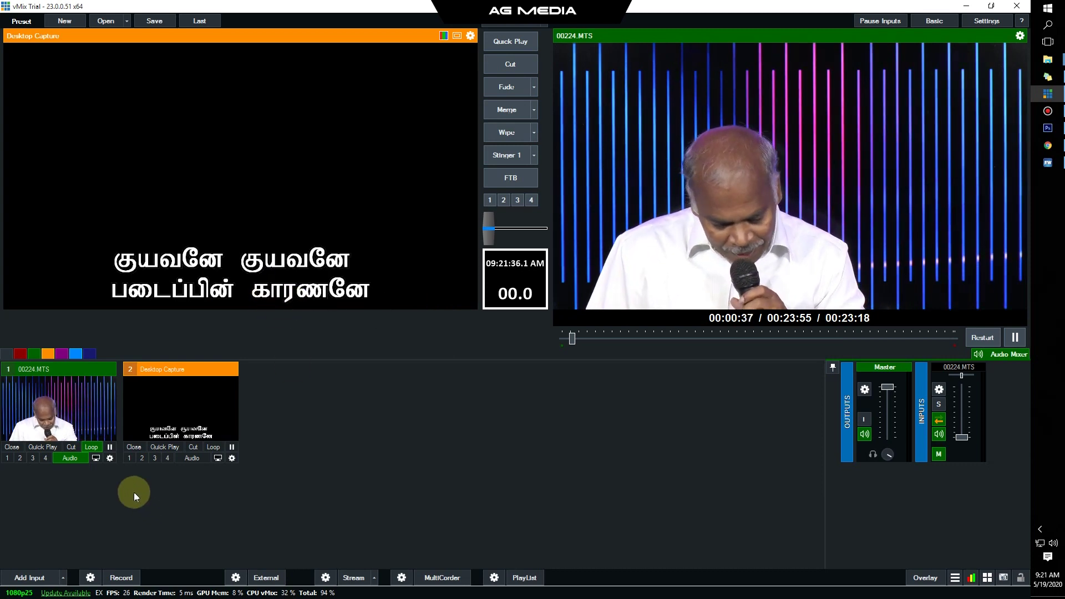
# Step: Put the Desktop Capture input on overlay channel 1, and switch to EasyWorship to step through the live slides of "Kuyavana kuyavan"
pyautogui.click(129, 458)
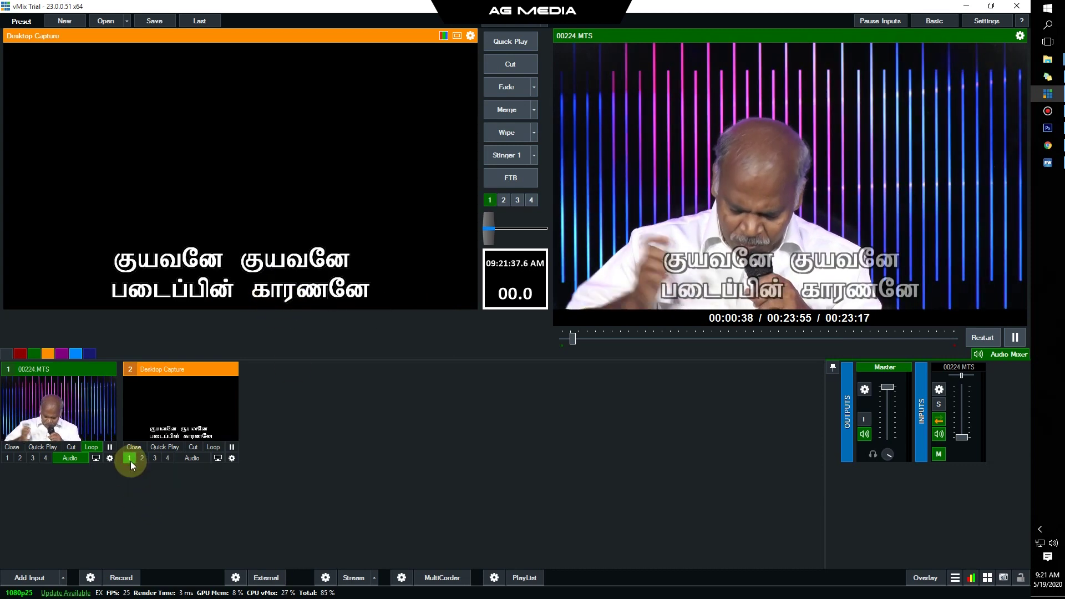
pyautogui.click(1048, 162)
pyautogui.click(509, 134)
pyautogui.click(510, 139)
pyautogui.click(511, 162)
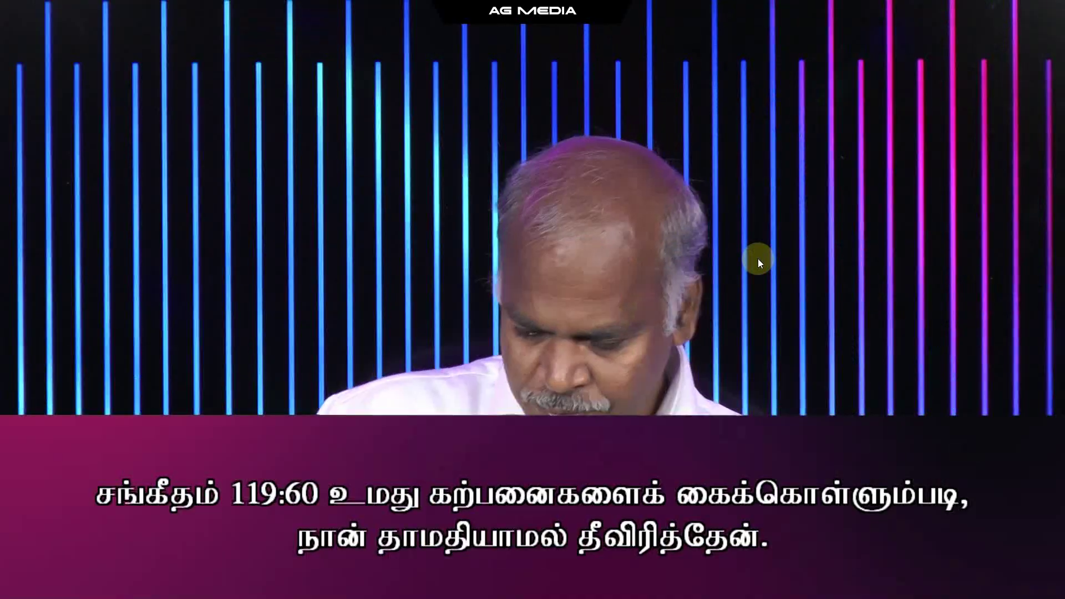